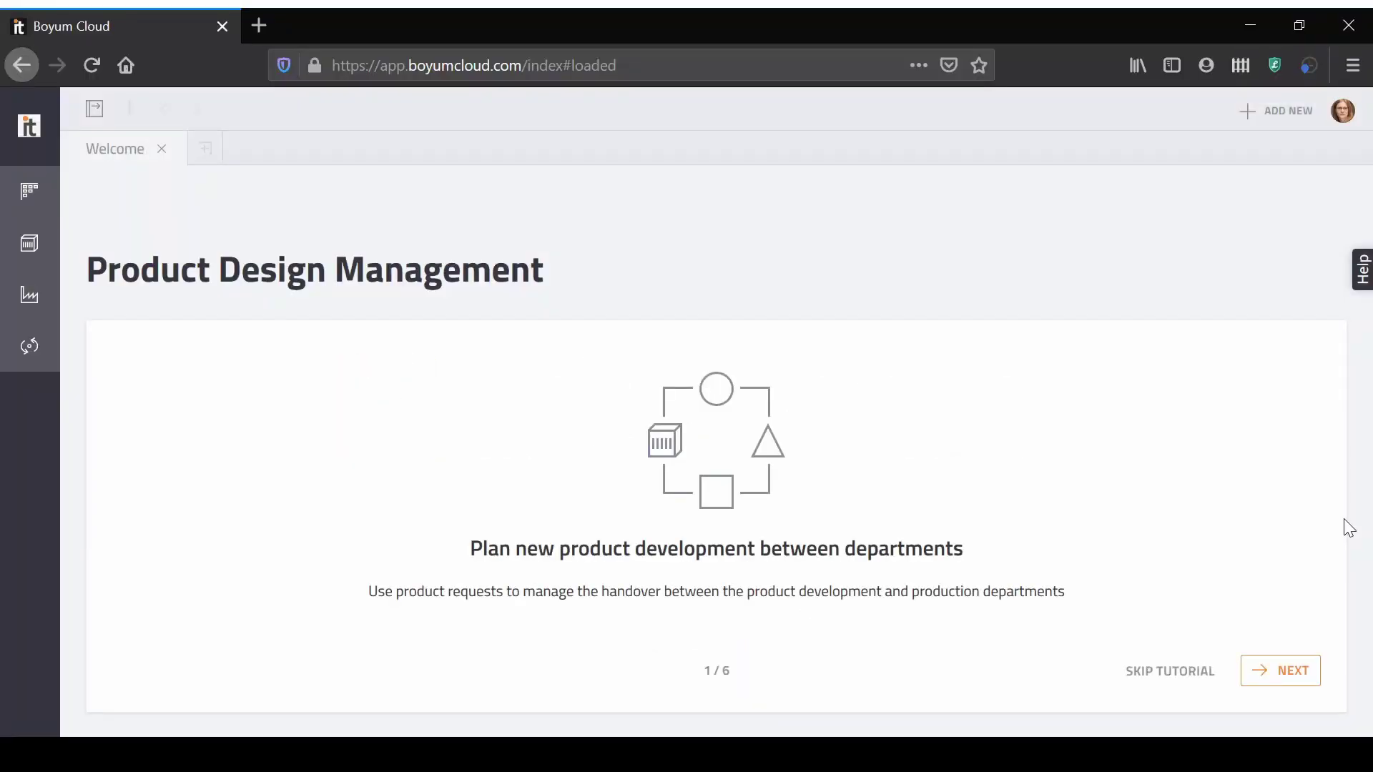
# Start a new item from ADD NEW > New item and scroll through the Create new item form
pyautogui.click(1288, 126)
pyautogui.click(1237, 154)
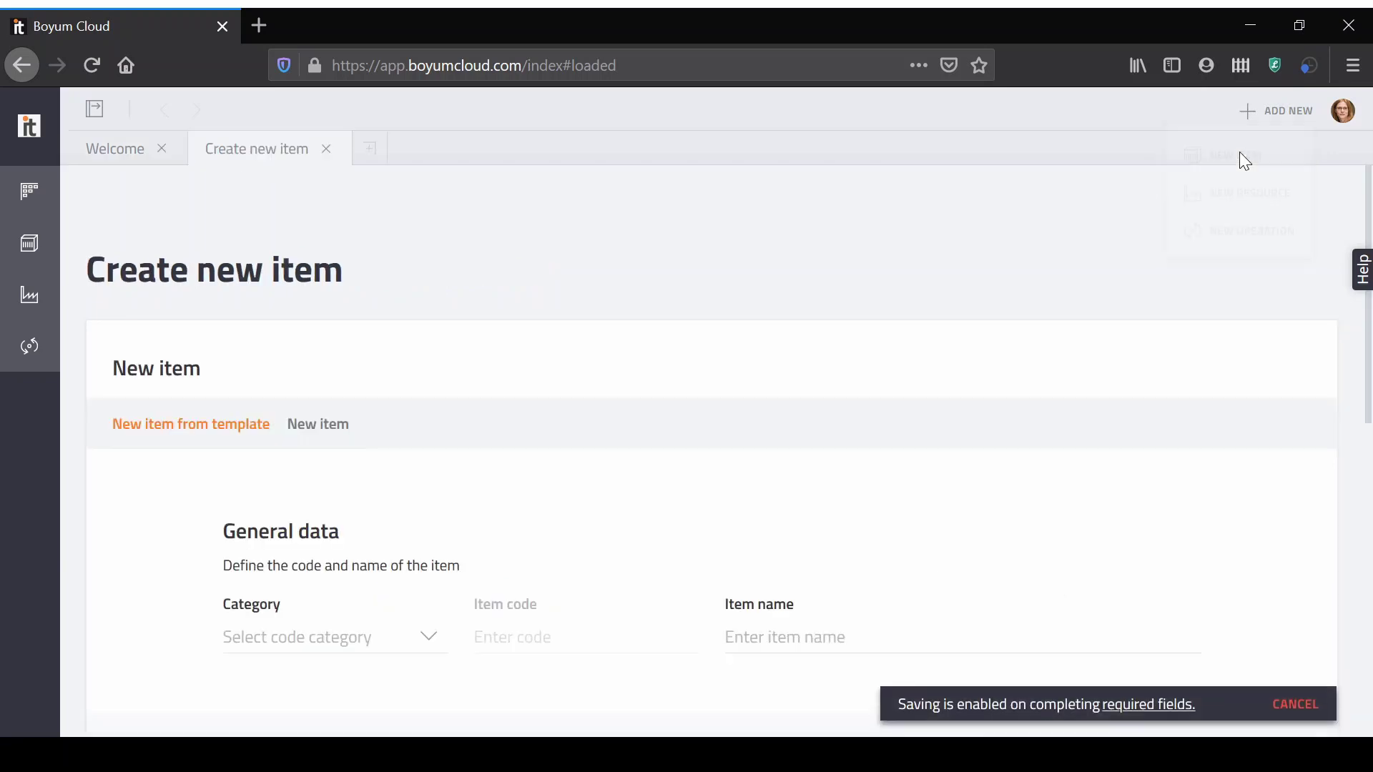
pyautogui.scroll(-1, 1368, 216)
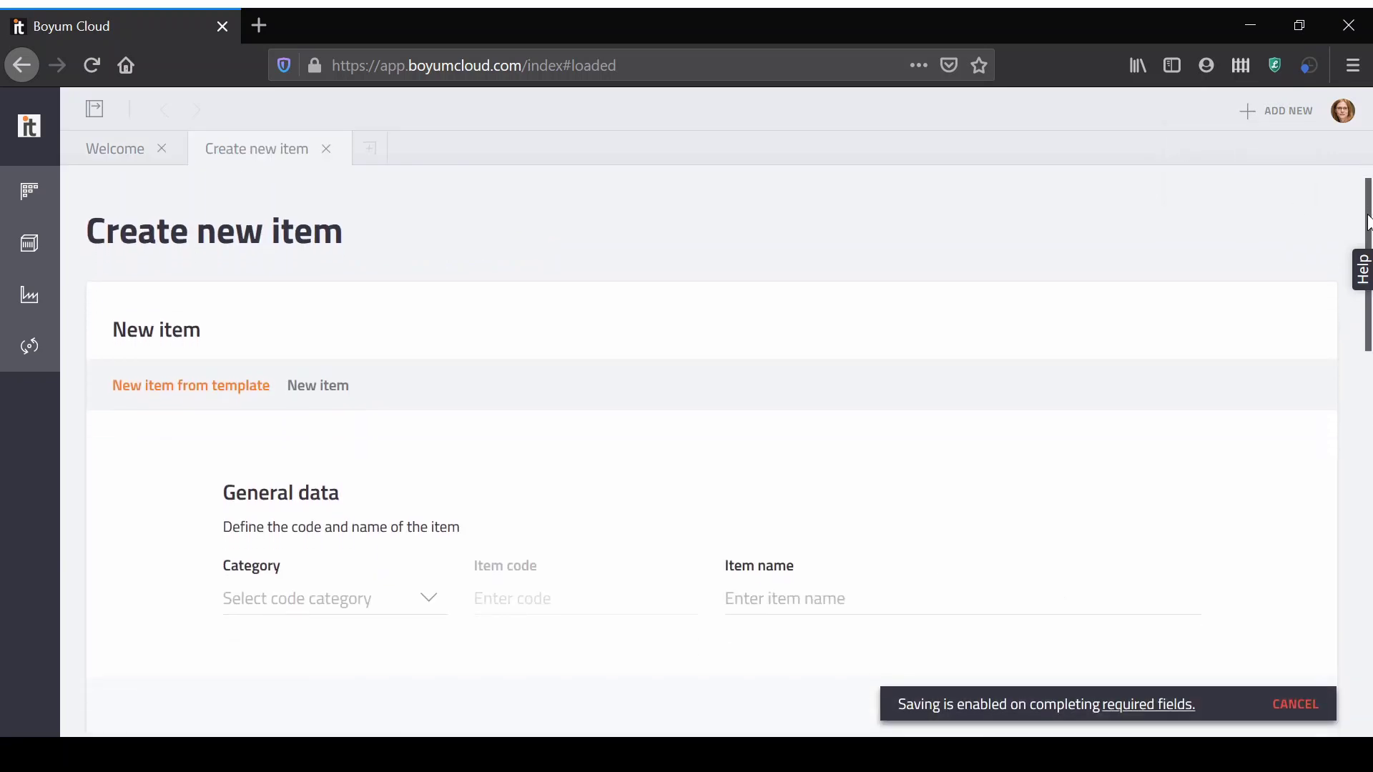
pyautogui.moveTo(1367, 222); pyautogui.dragTo(1365, 376)
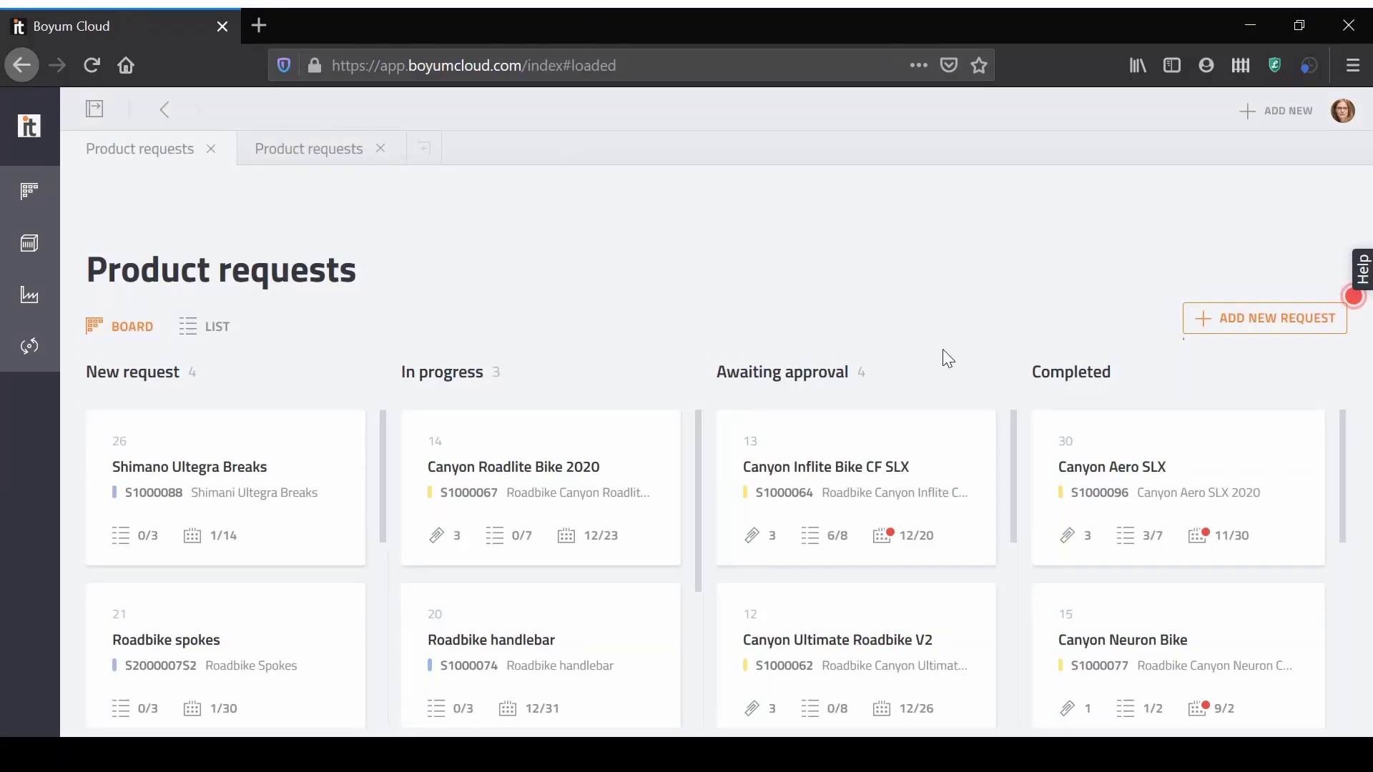
# Add a new product request titled 'Canyon Roadlite Bike 2.0'
pyautogui.click(1238, 322)
pyautogui.write('Canyon Roadlite Bike 2.0')
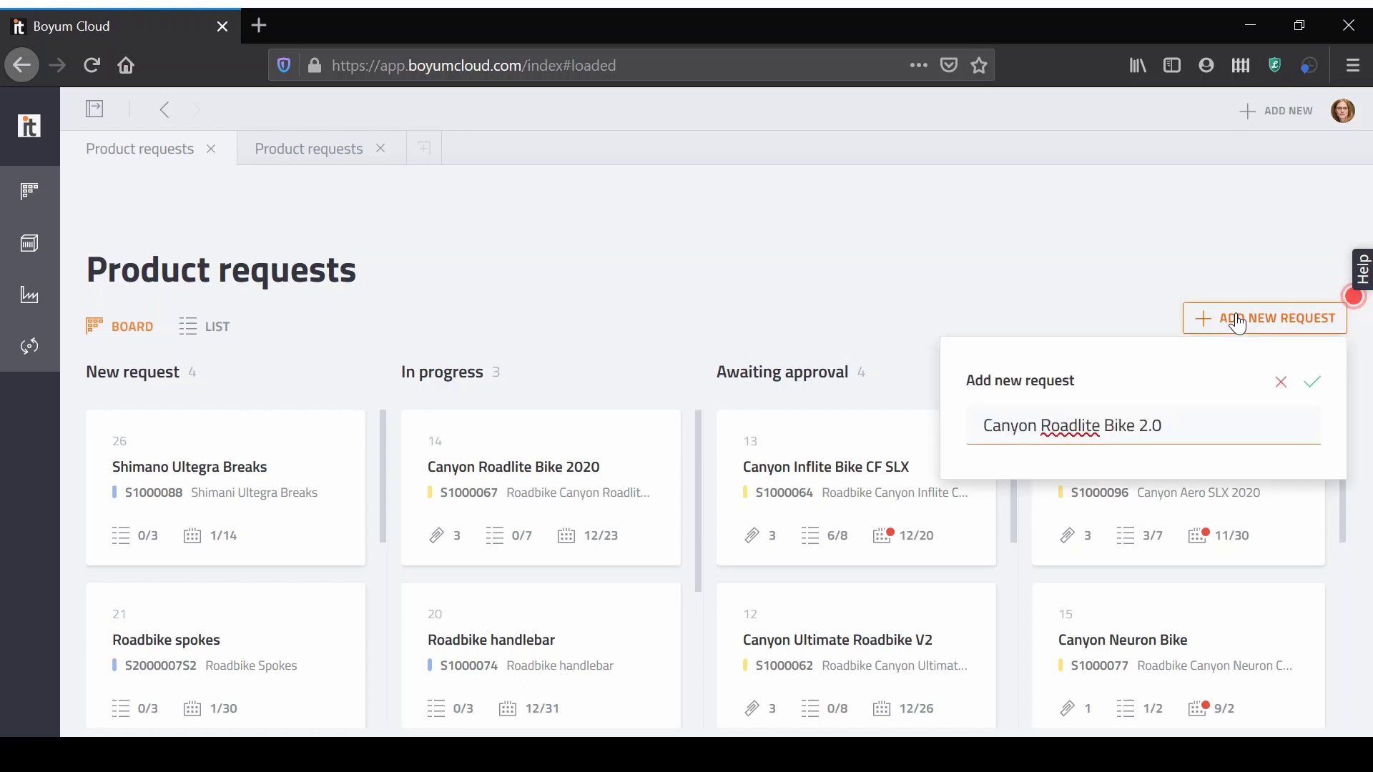
pyautogui.click(1312, 390)
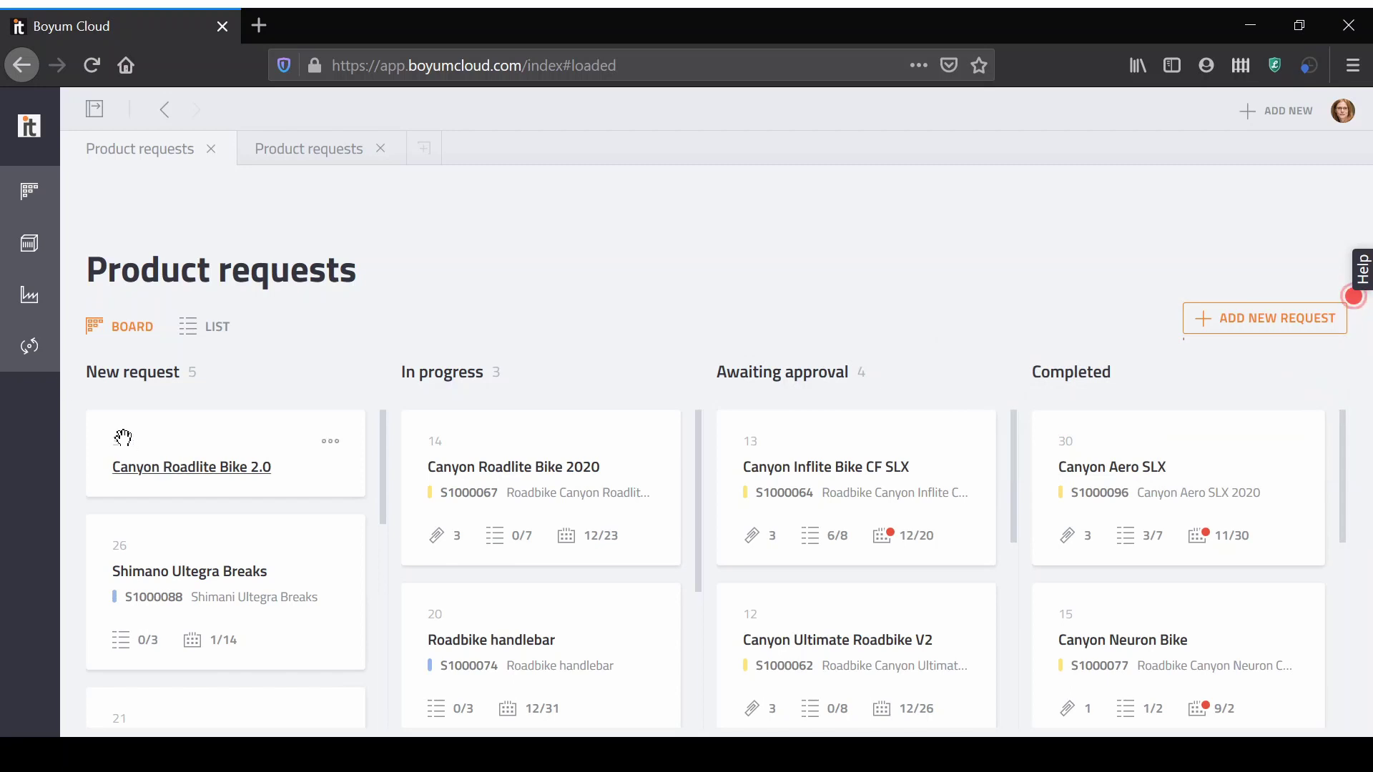
# Open the new request 32 and browse the existing items available to link to it
pyautogui.click(146, 468)
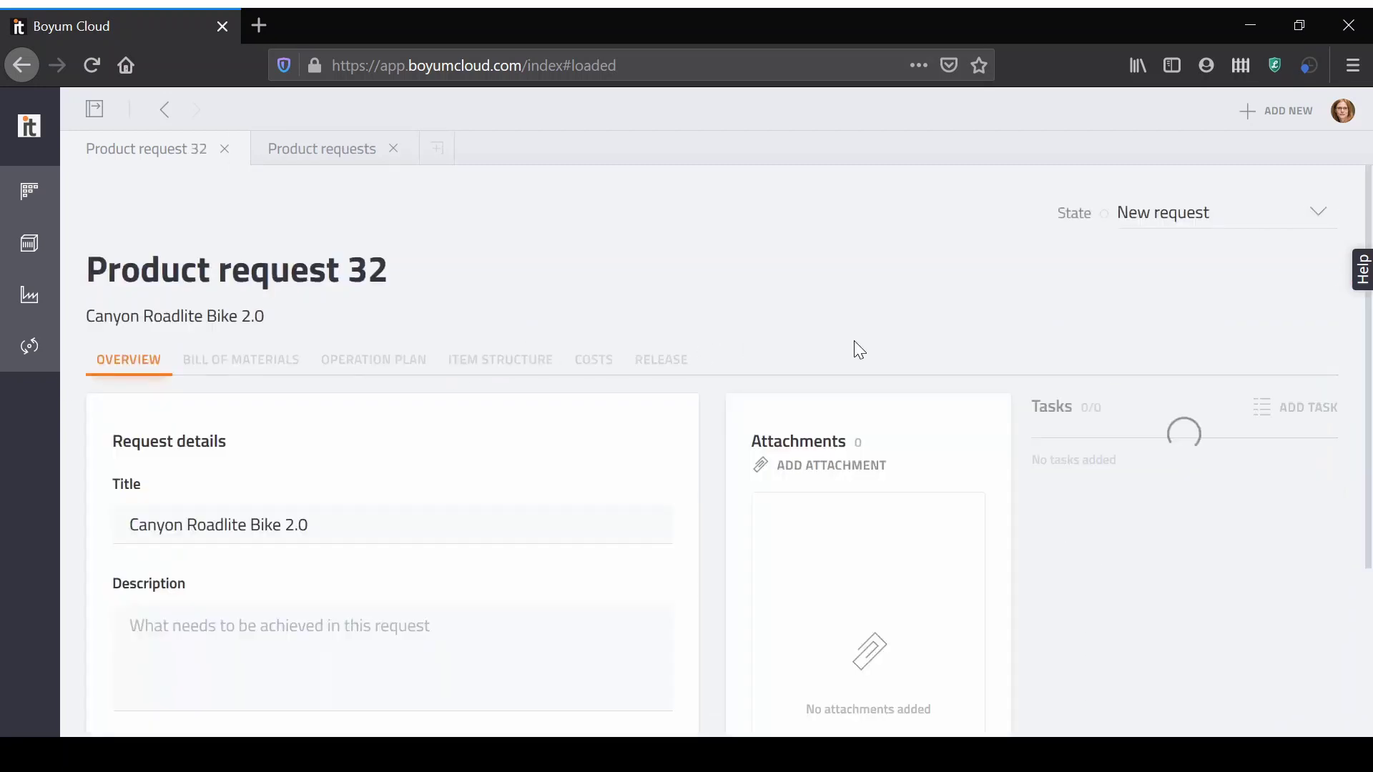
pyautogui.scroll(-4, 1370, 368)
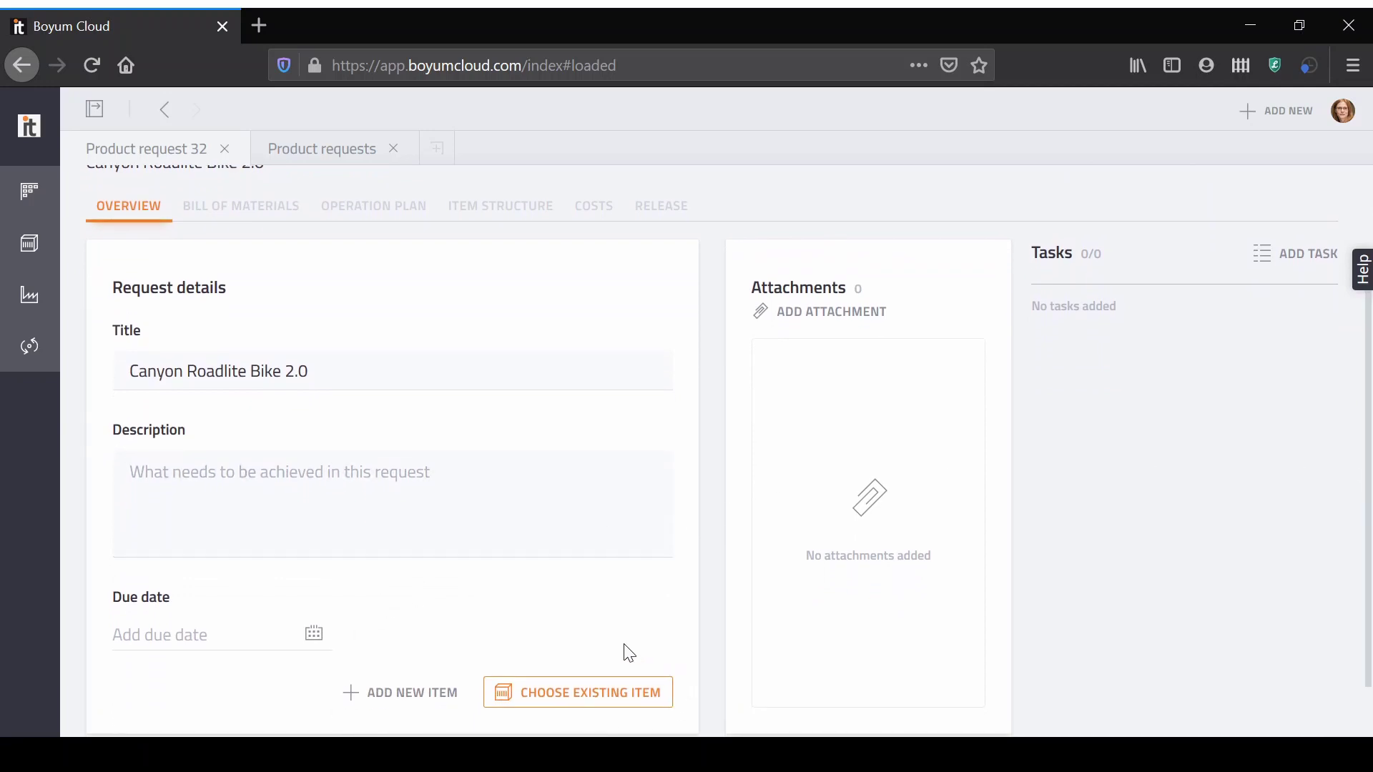
pyautogui.click(523, 702)
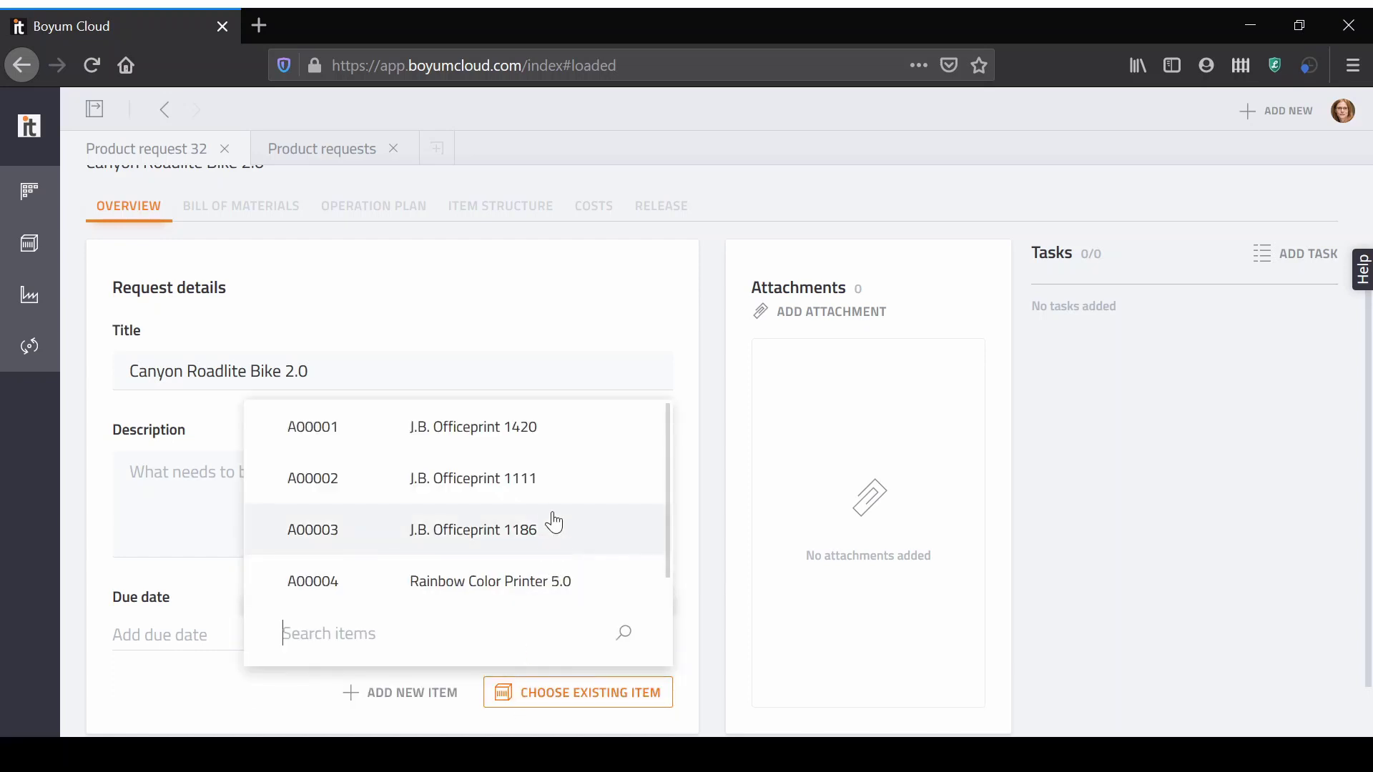
pyautogui.scroll(-3, 554, 522)
pyautogui.scroll(-5, 564, 527)
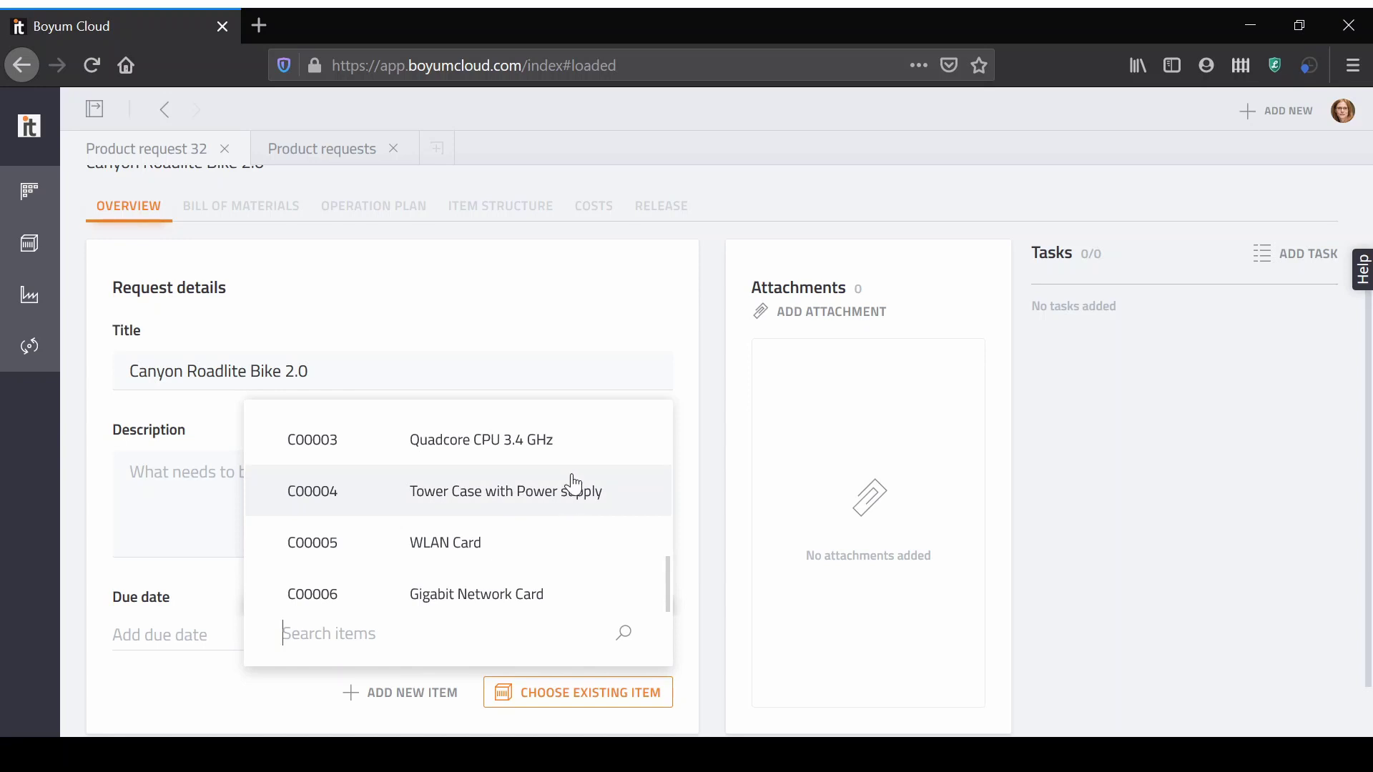
# Review the Canyon Roadlite Bike 2020 request's overview, then drag its card toward Awaiting approval
pyautogui.click(354, 156)
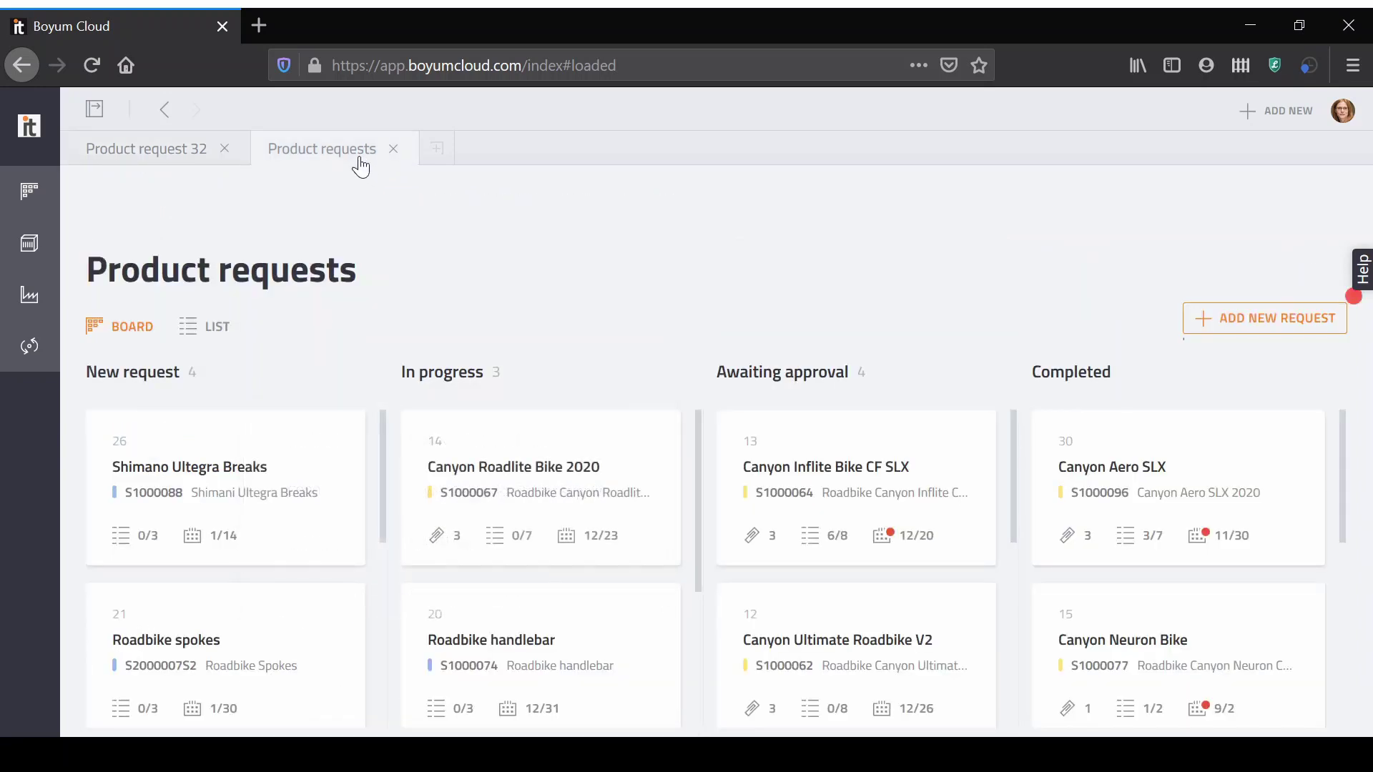
pyautogui.click(499, 468)
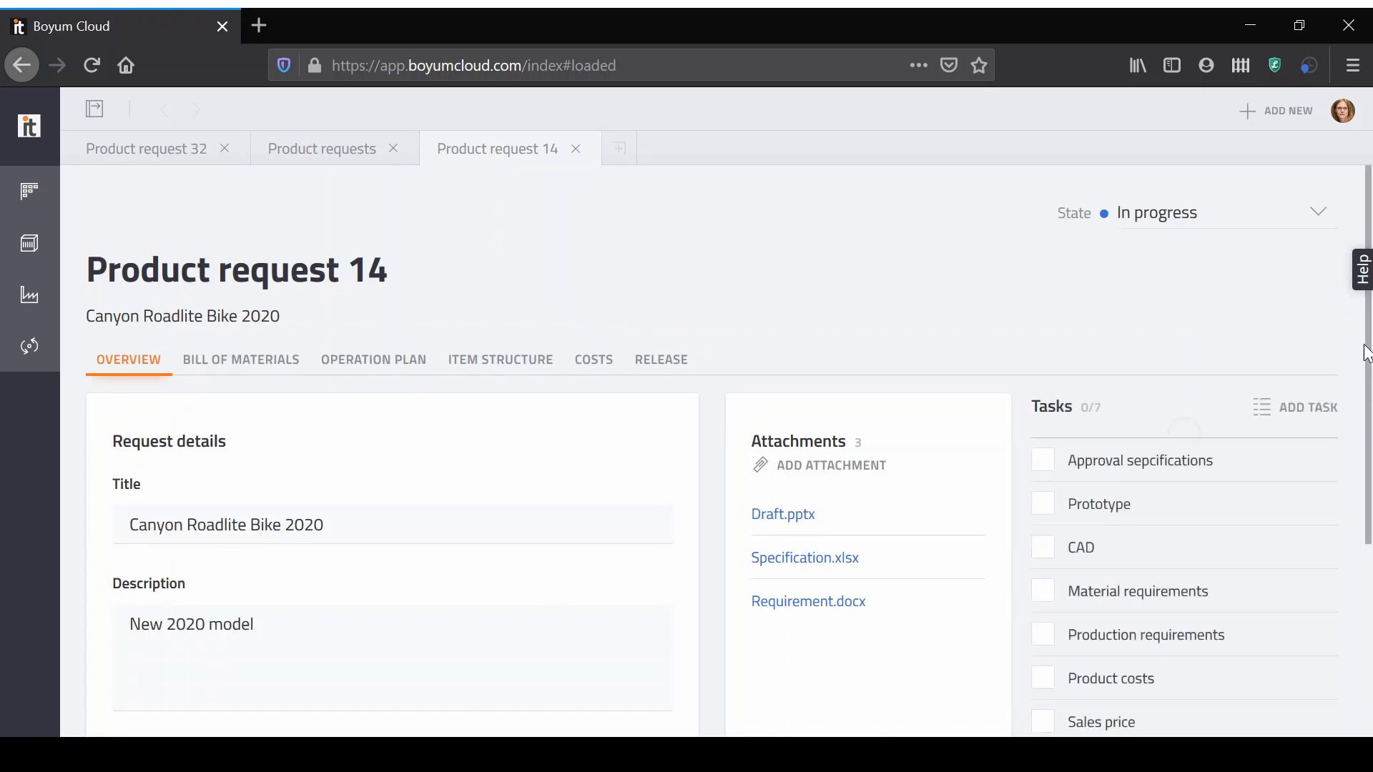
pyautogui.scroll(-2, 1362, 358)
pyautogui.scroll(2, 1359, 365)
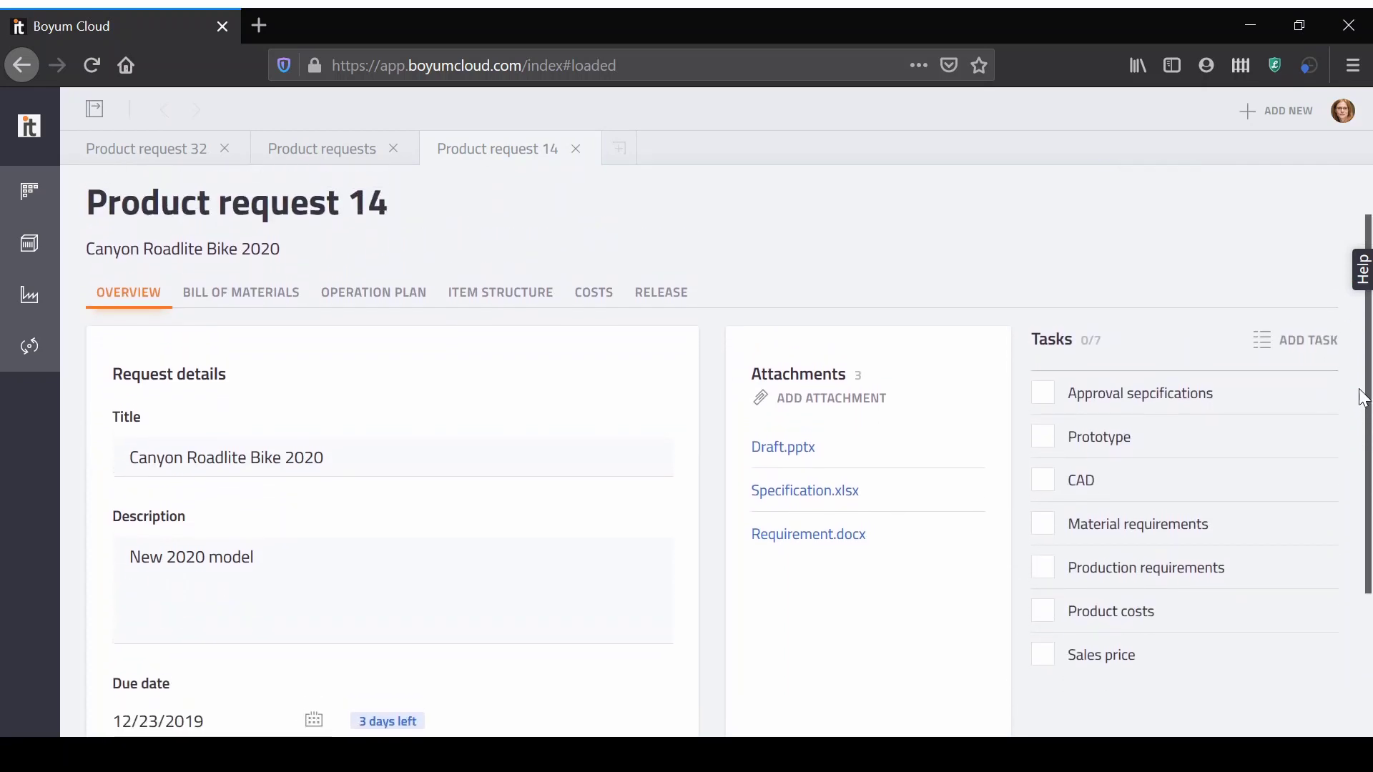
pyautogui.click(282, 153)
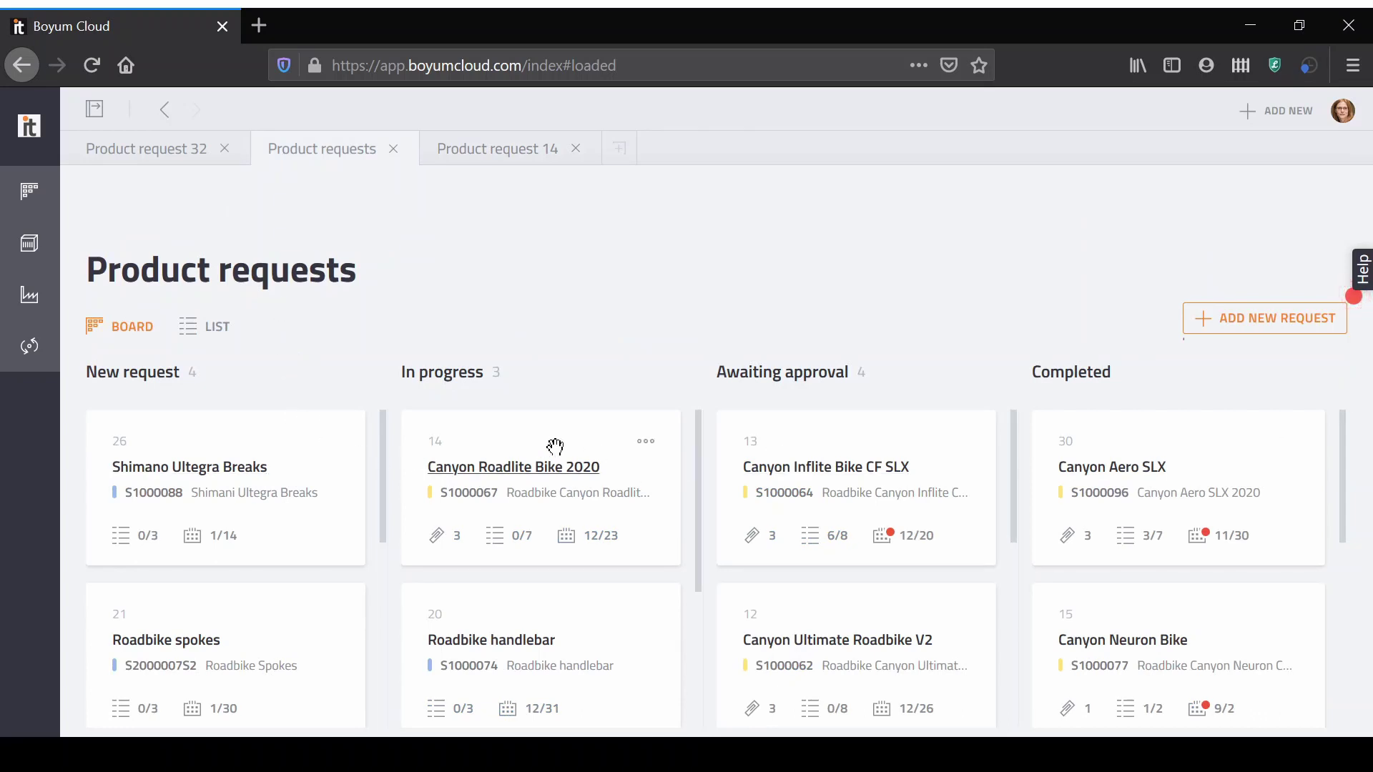
pyautogui.moveTo(513, 464); pyautogui.dragTo(817, 446)
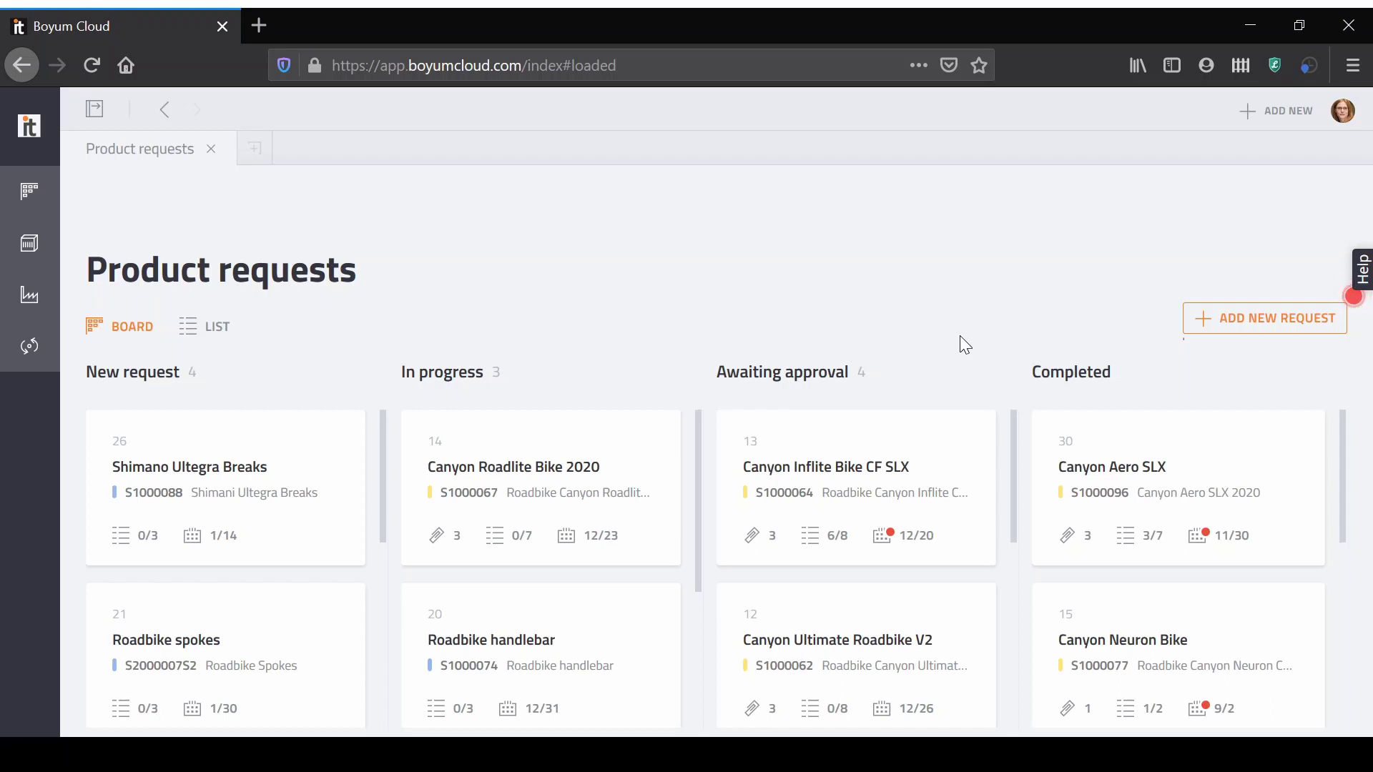
# Copy materials S1000063 and S1000072 into request 14's bill of materials from the item found by searching 's10'
pyautogui.click(556, 472)
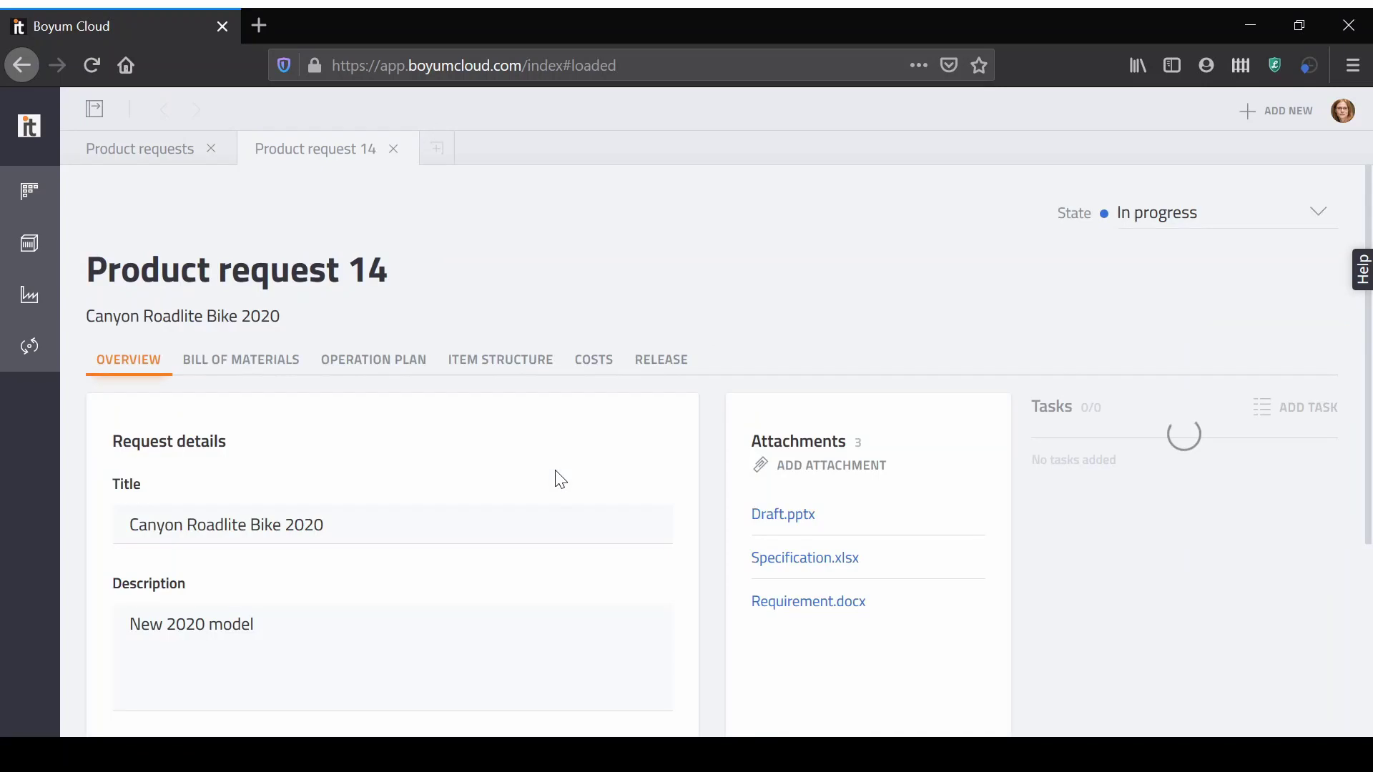
pyautogui.click(254, 373)
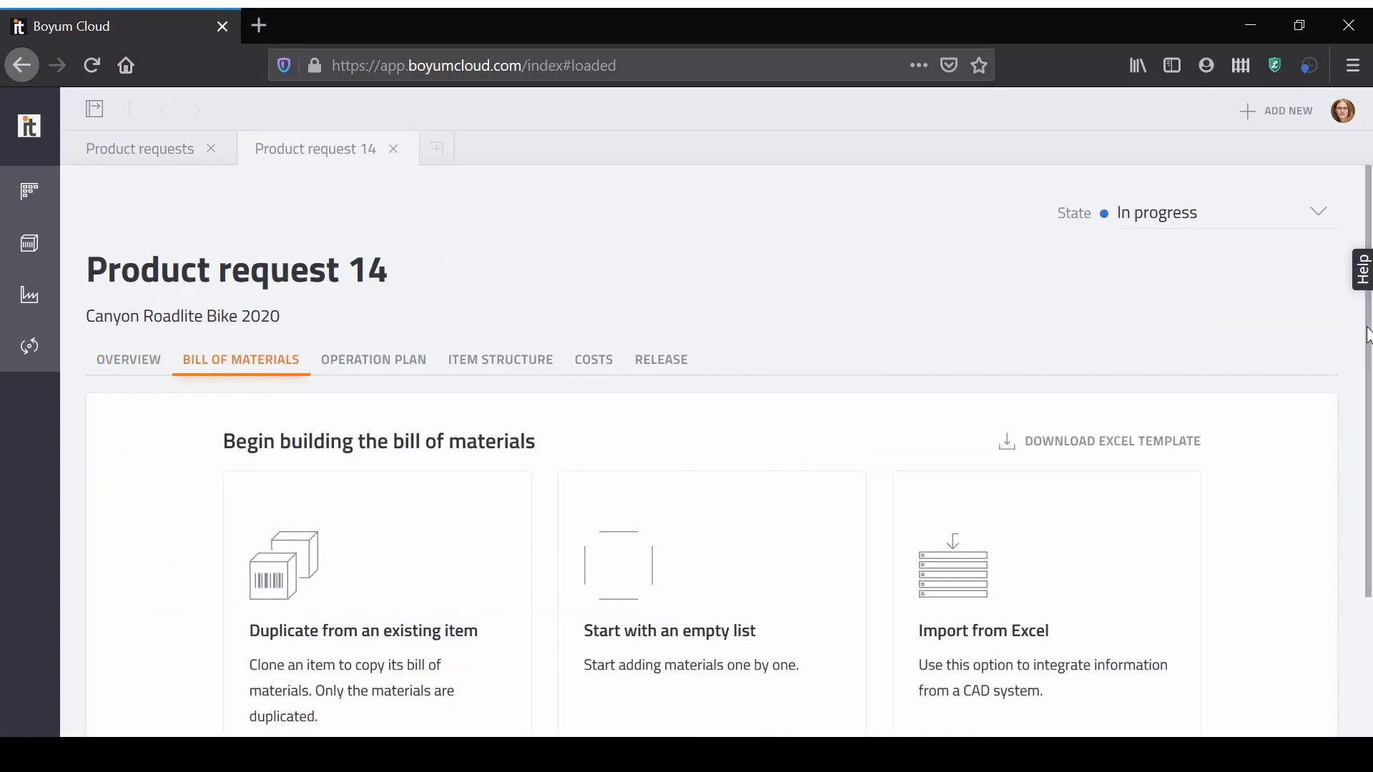
pyautogui.scroll(-3, 1368, 421)
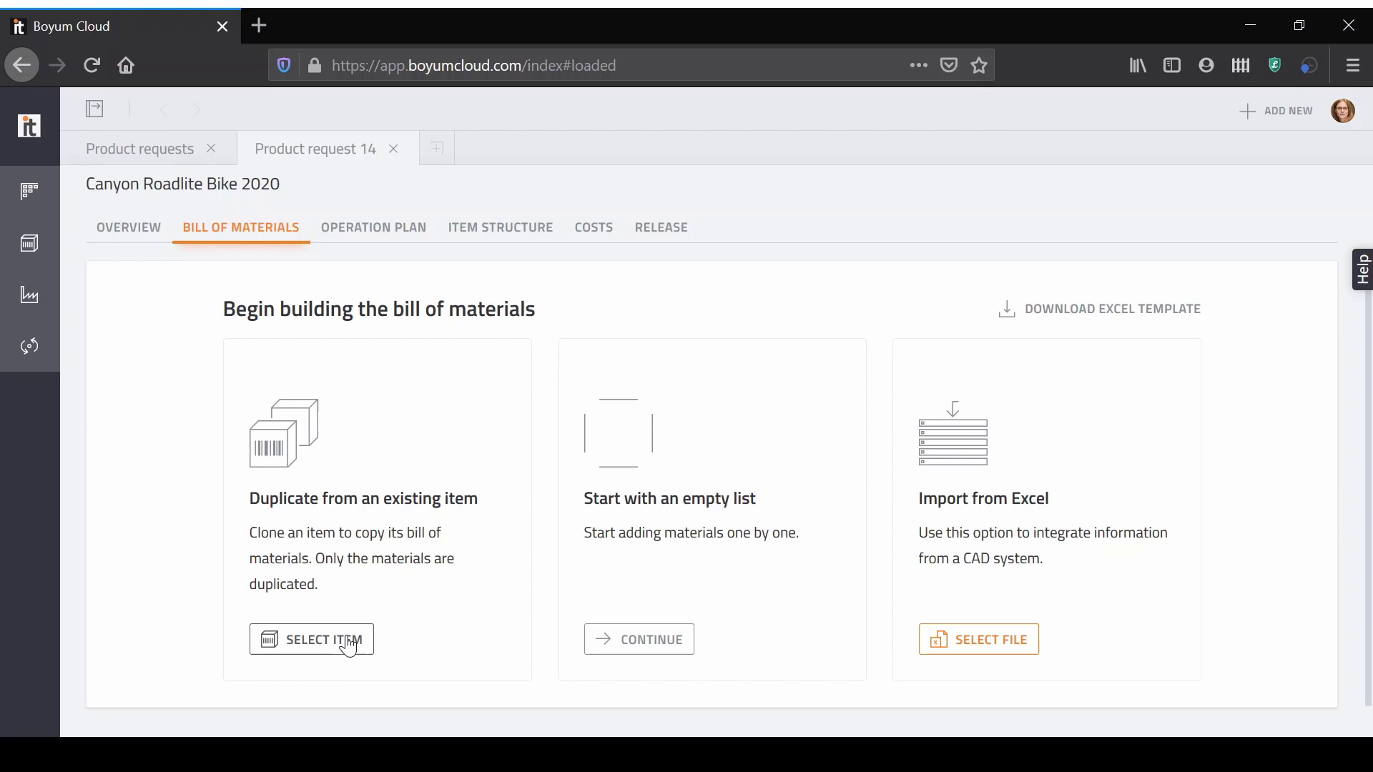
pyautogui.click(348, 648)
pyautogui.write('s1000')
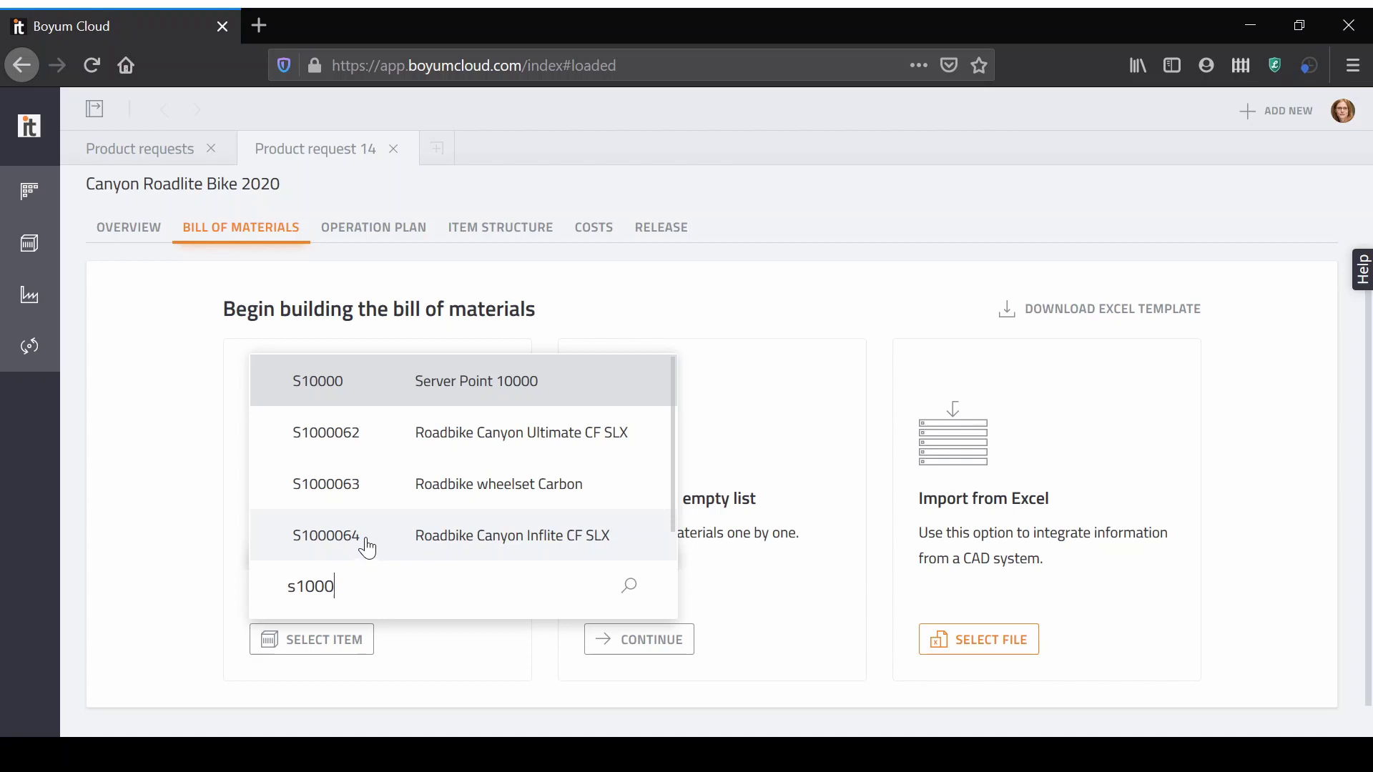
pyautogui.click(368, 548)
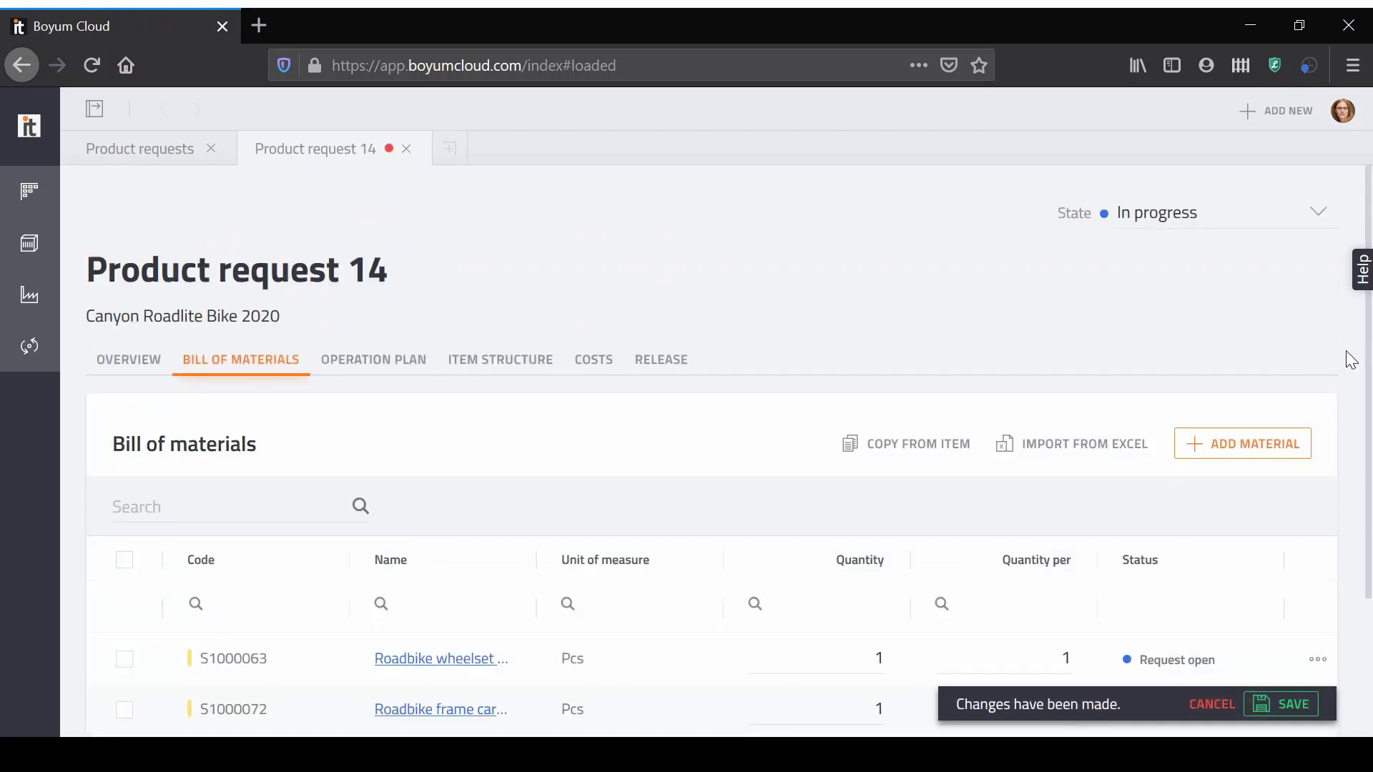
# Check the four material rows, including S1000074 and S1000073, and save the bill of materials
pyautogui.scroll(-3, 1358, 394)
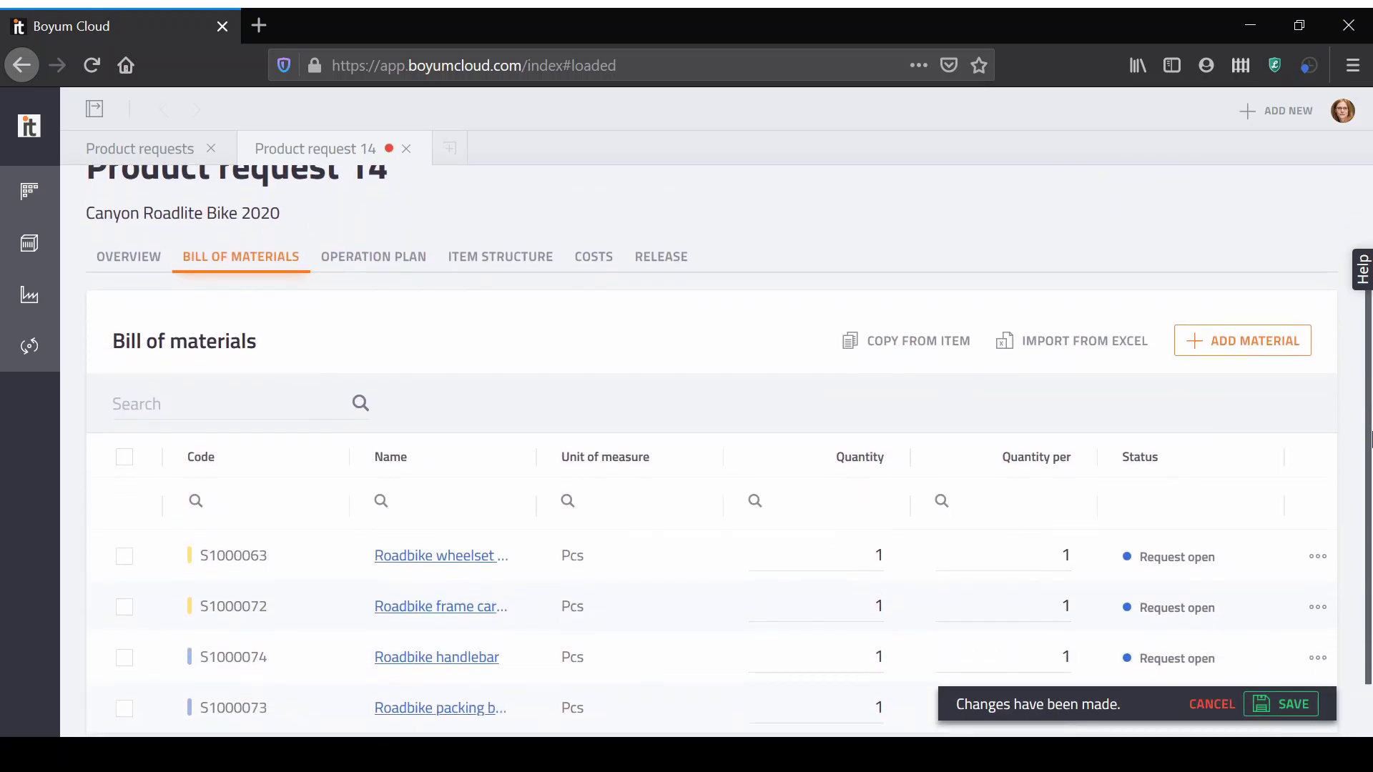
pyautogui.moveTo(1371, 439); pyautogui.dragTo(1371, 493)
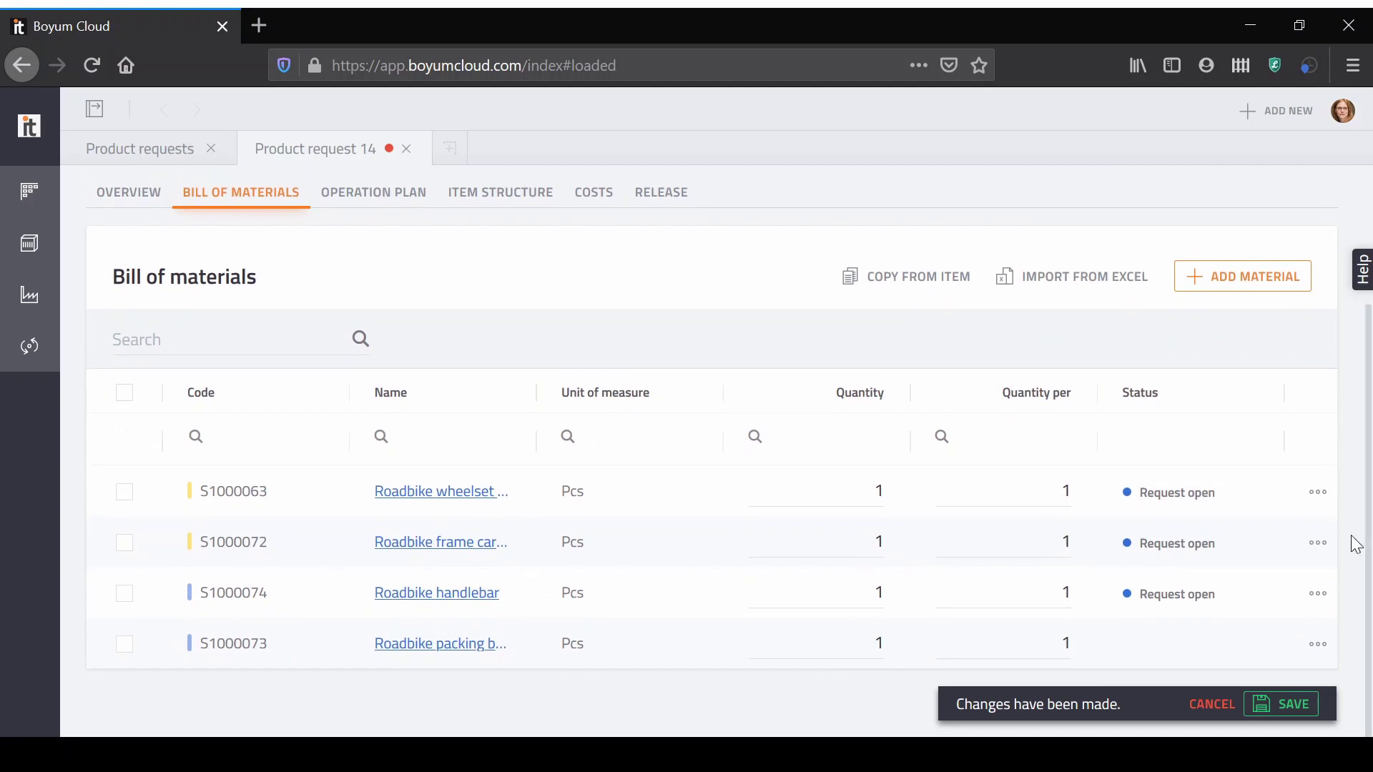
pyautogui.click(1318, 646)
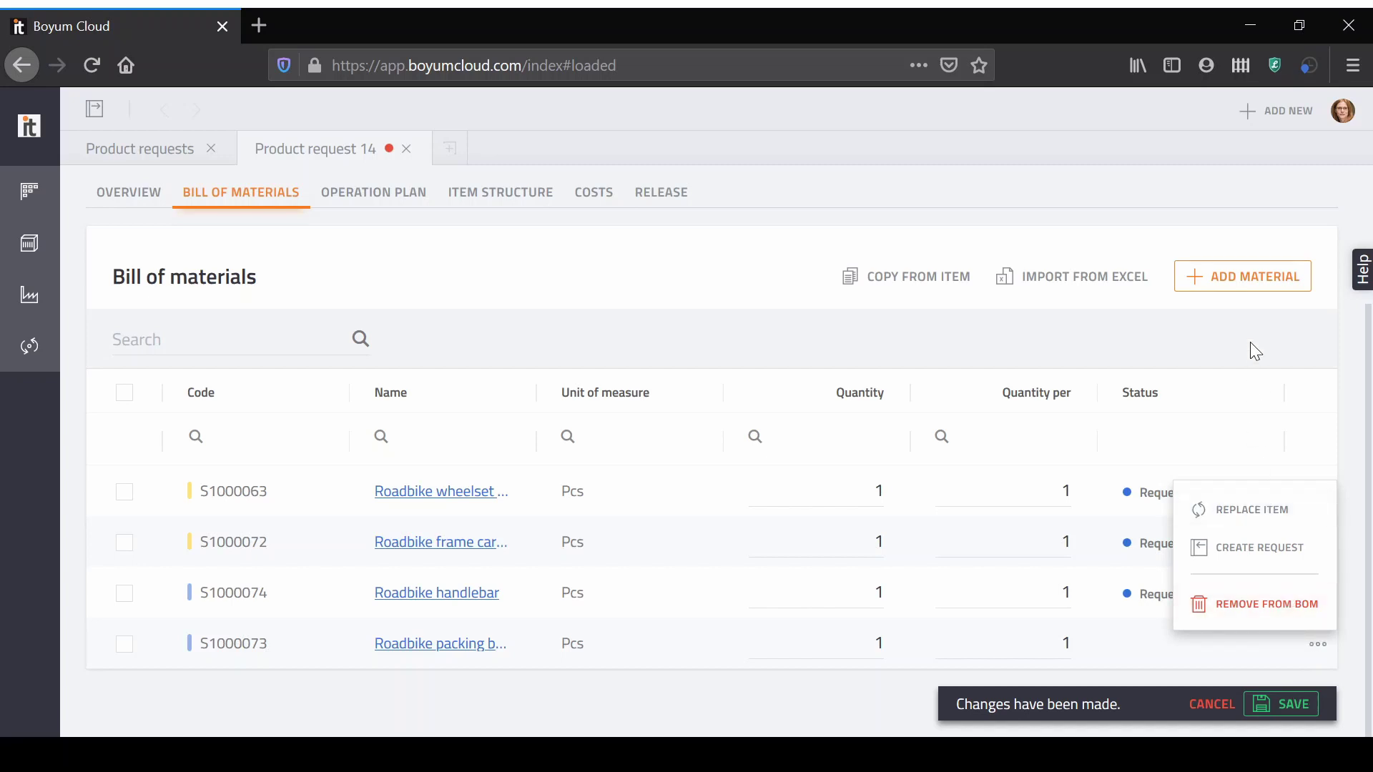
pyautogui.click(1060, 366)
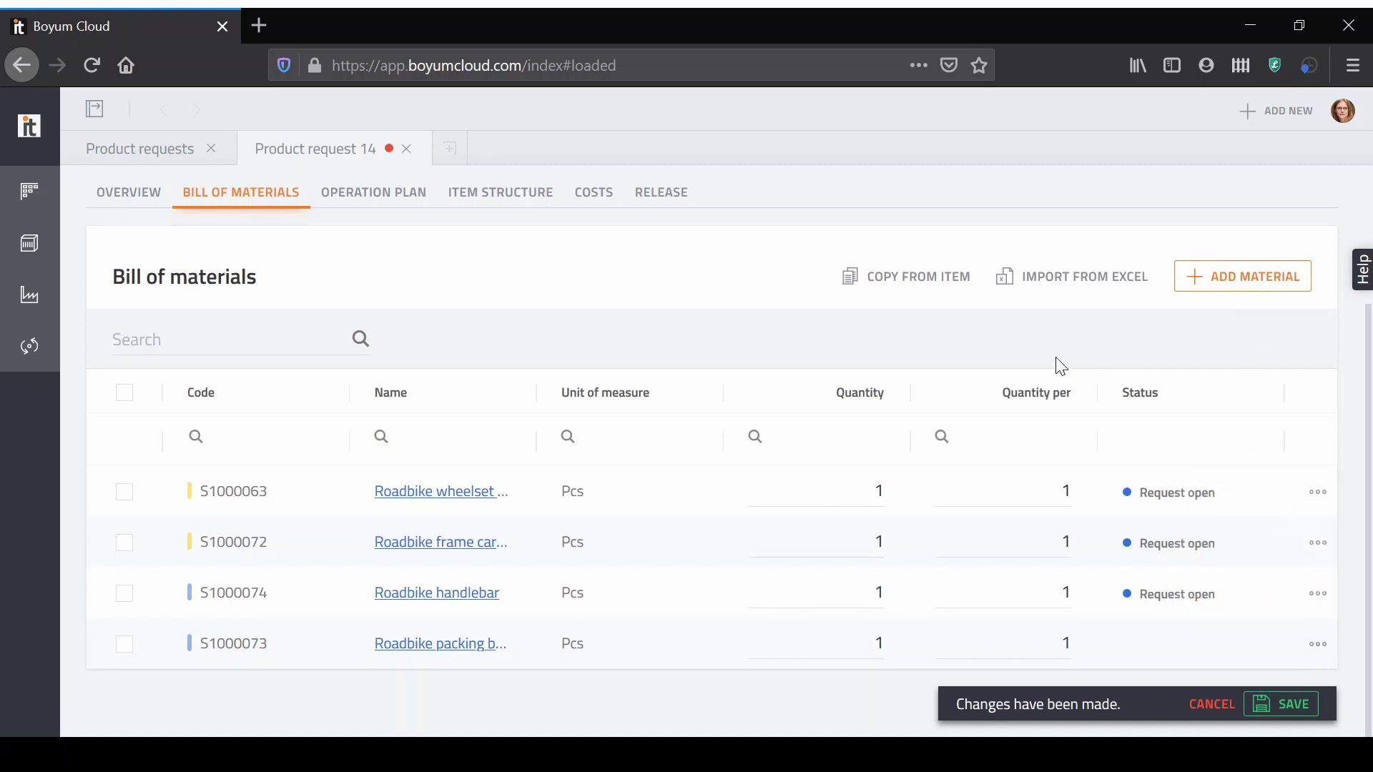
pyautogui.click(1290, 706)
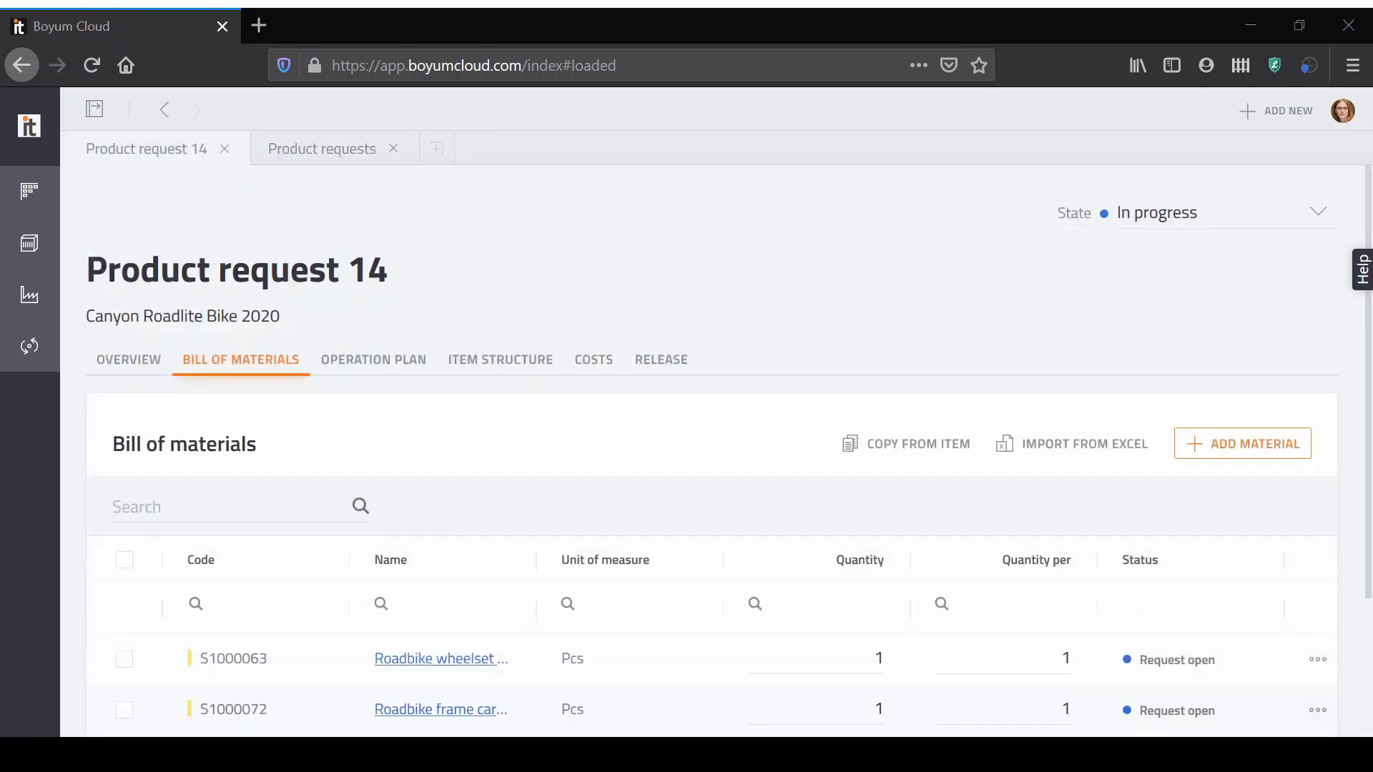
# Add Bike assembly (OP002) as the first step of request 14's operation plan
pyautogui.click(406, 360)
pyautogui.scroll(-3, 267, 516)
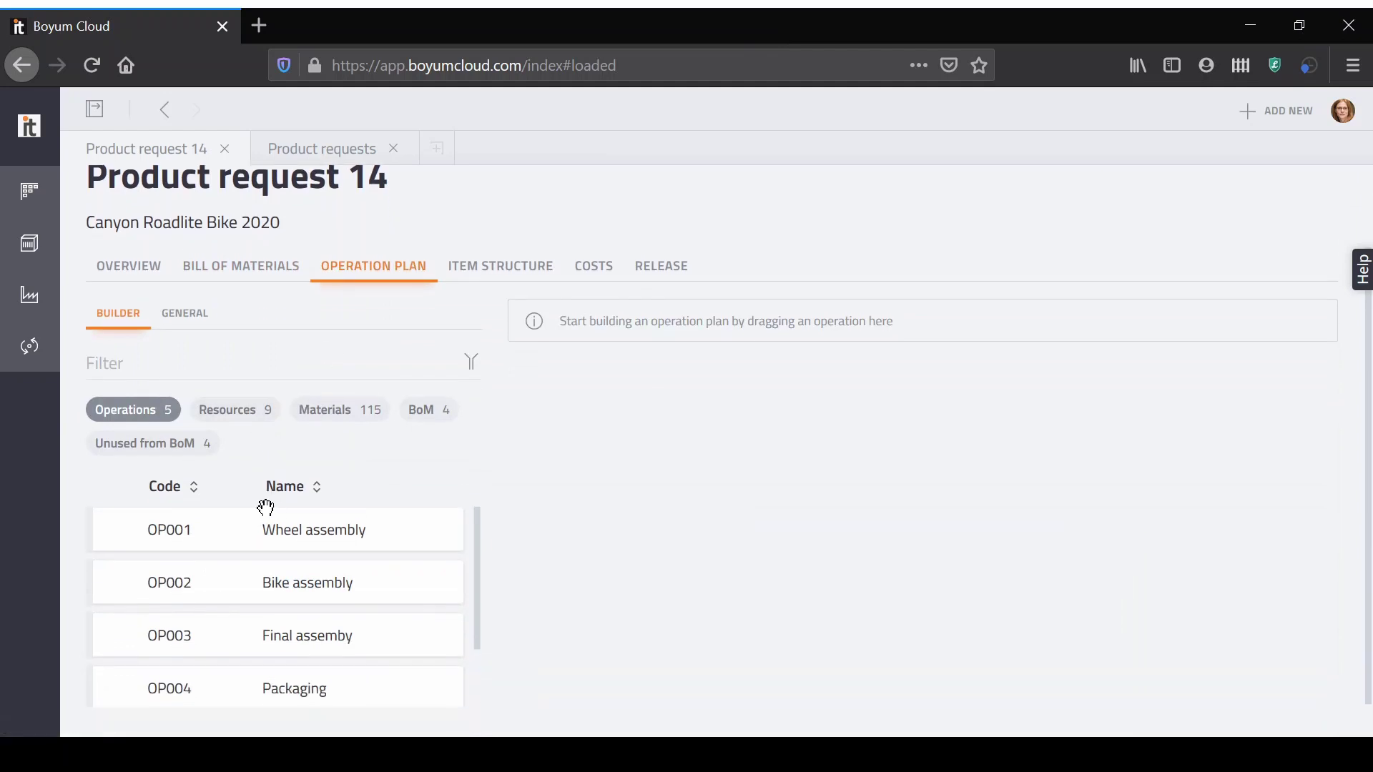
pyautogui.moveTo(238, 590); pyautogui.dragTo(757, 362)
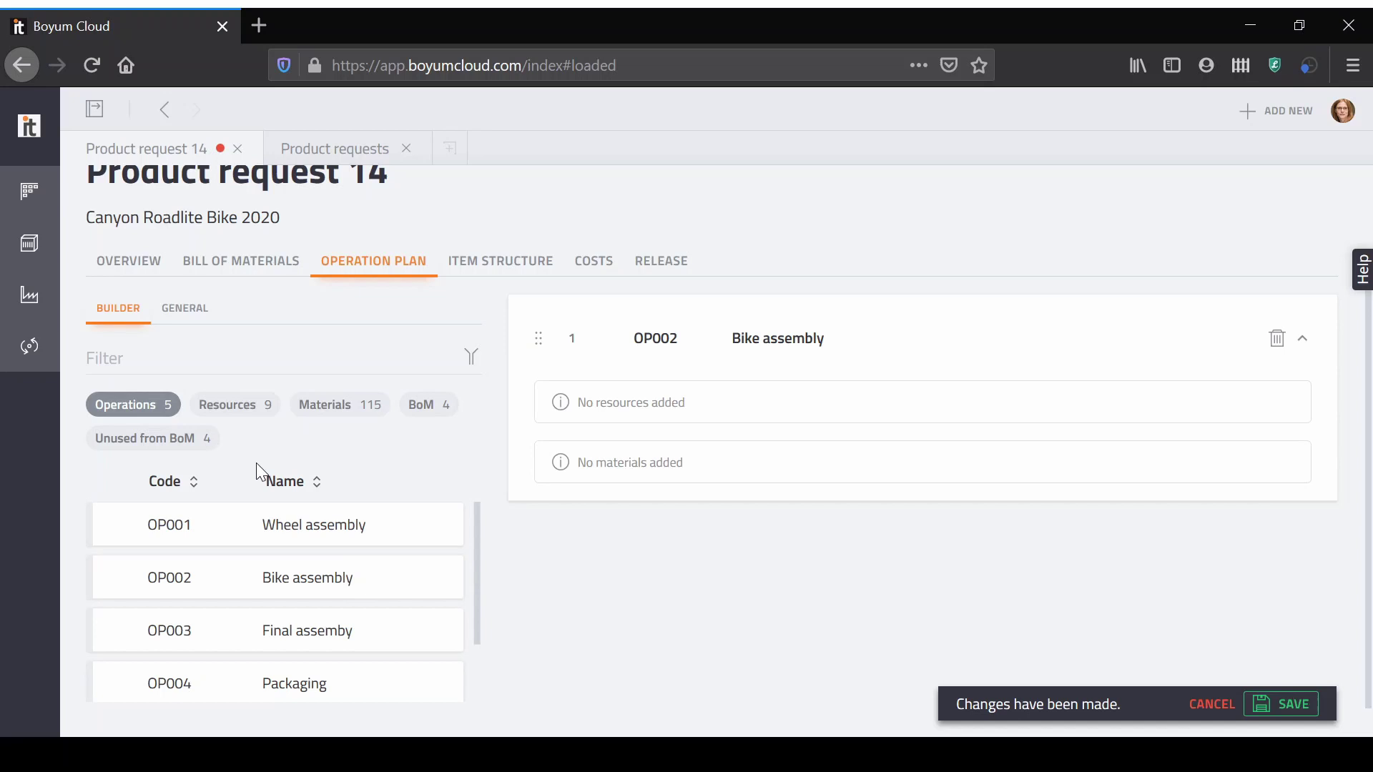
# Assign materials S1000063, S1000074, S1000072, S1000073 and resource R300004 Pre Assembly to Bike assembly
pyautogui.click(170, 449)
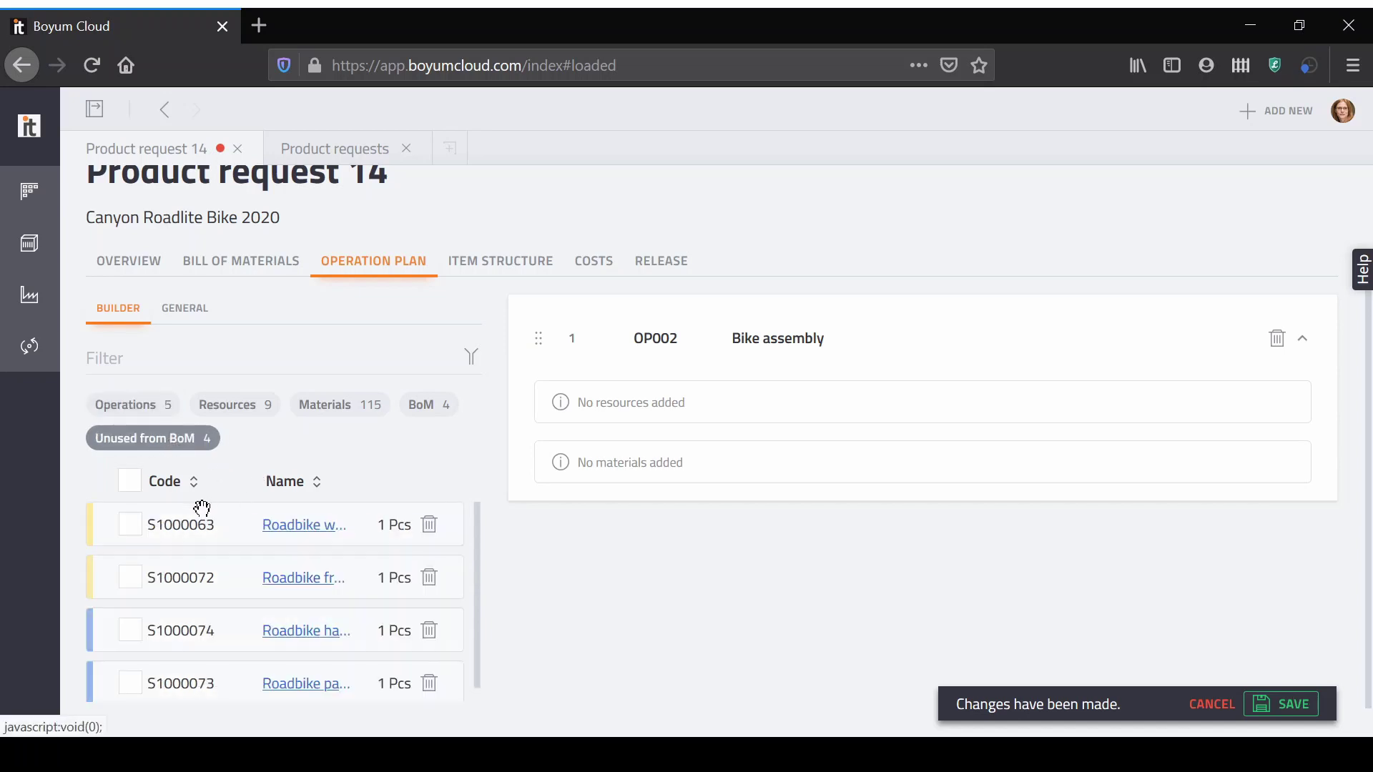
pyautogui.click(131, 529)
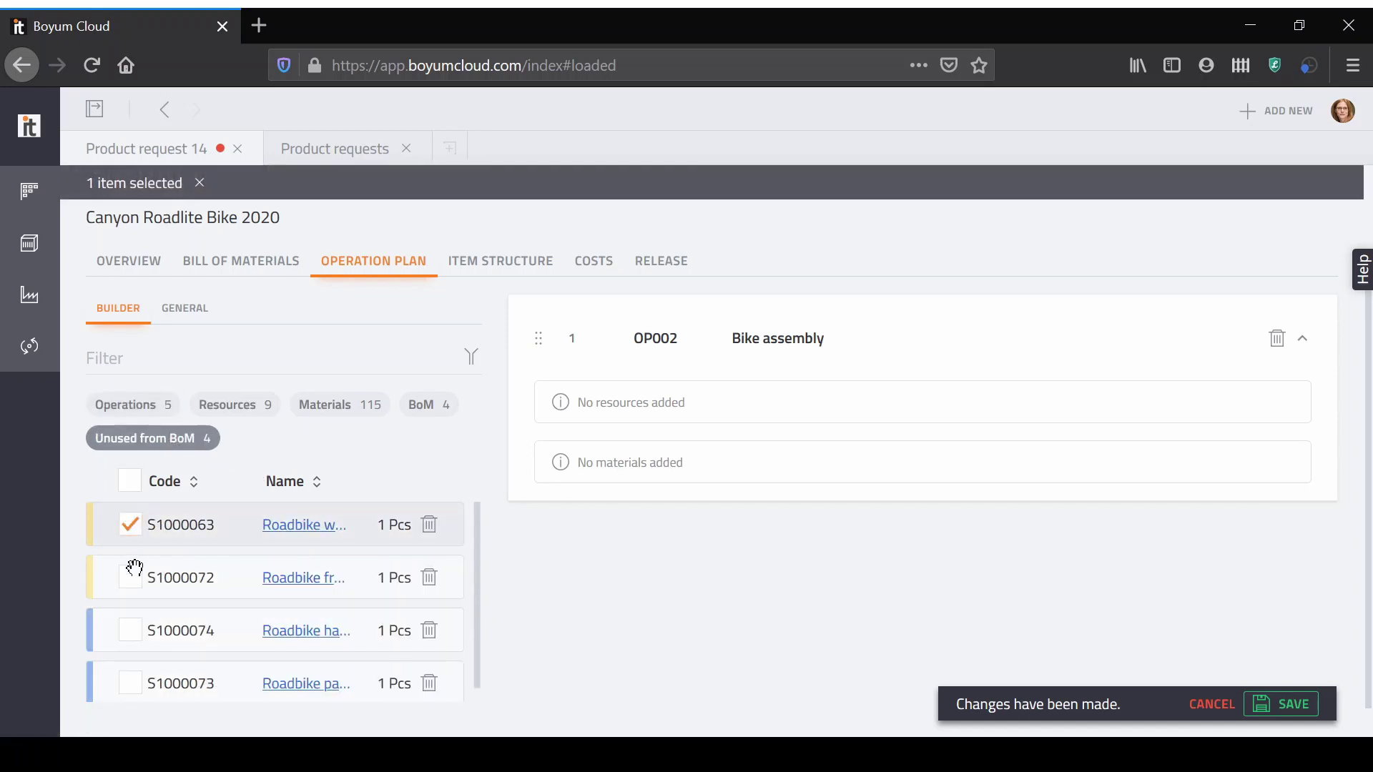
pyautogui.click(131, 631)
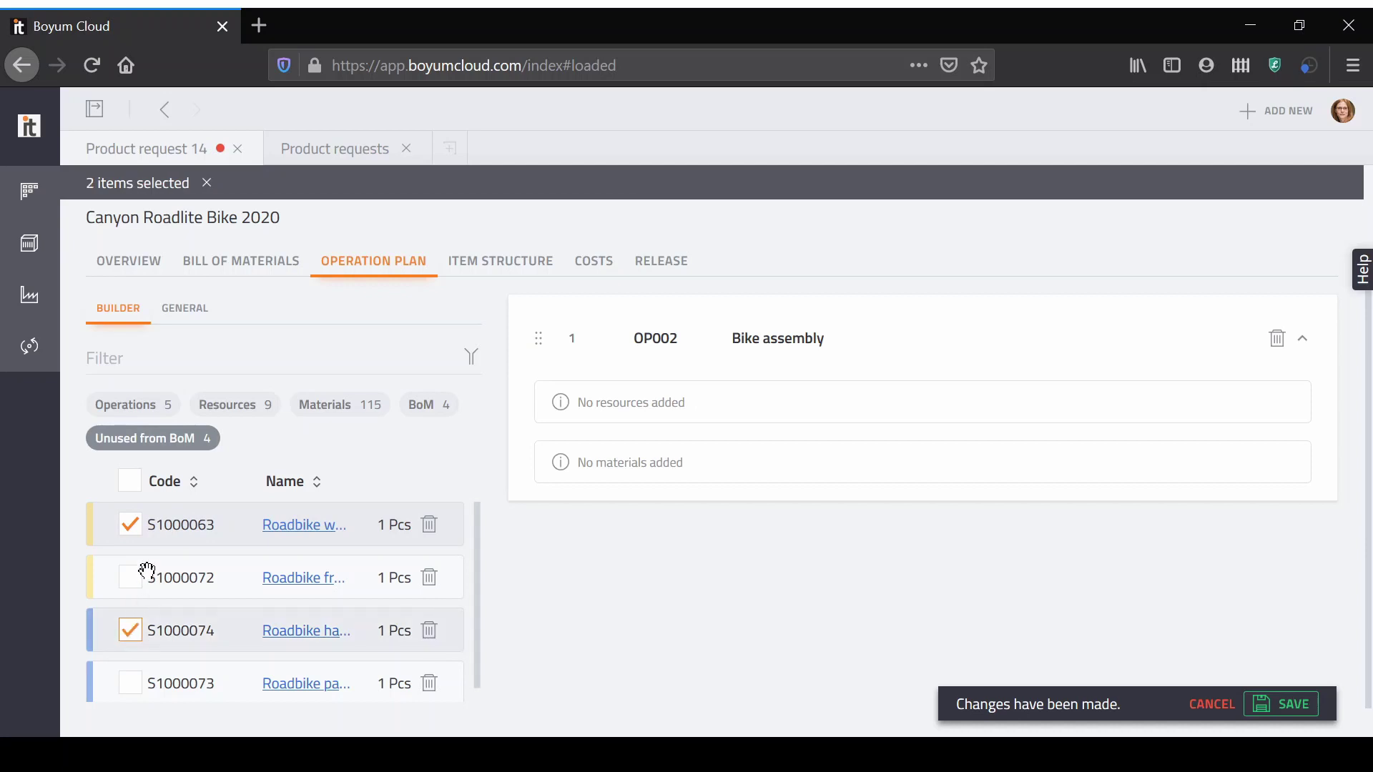
pyautogui.click(133, 585)
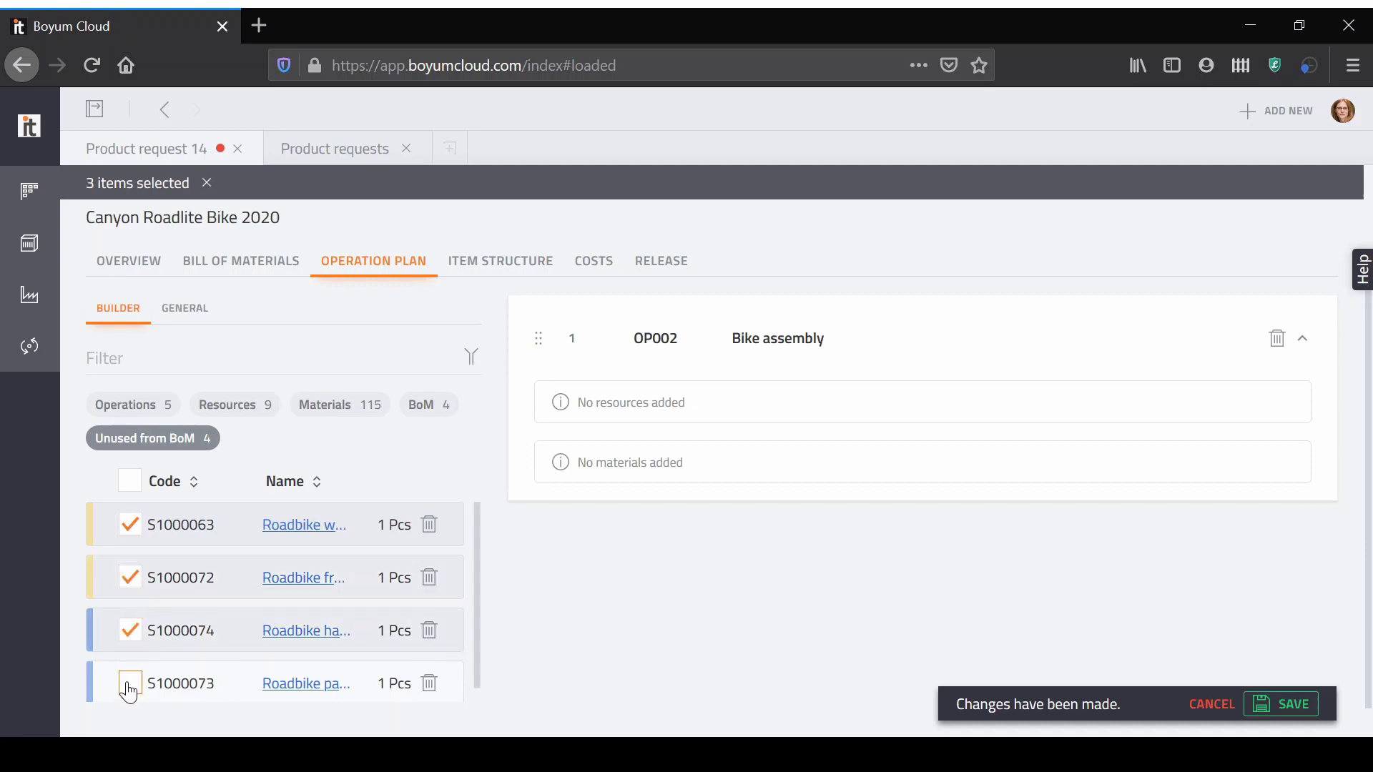
pyautogui.click(129, 685)
pyautogui.moveTo(175, 576); pyautogui.dragTo(600, 457)
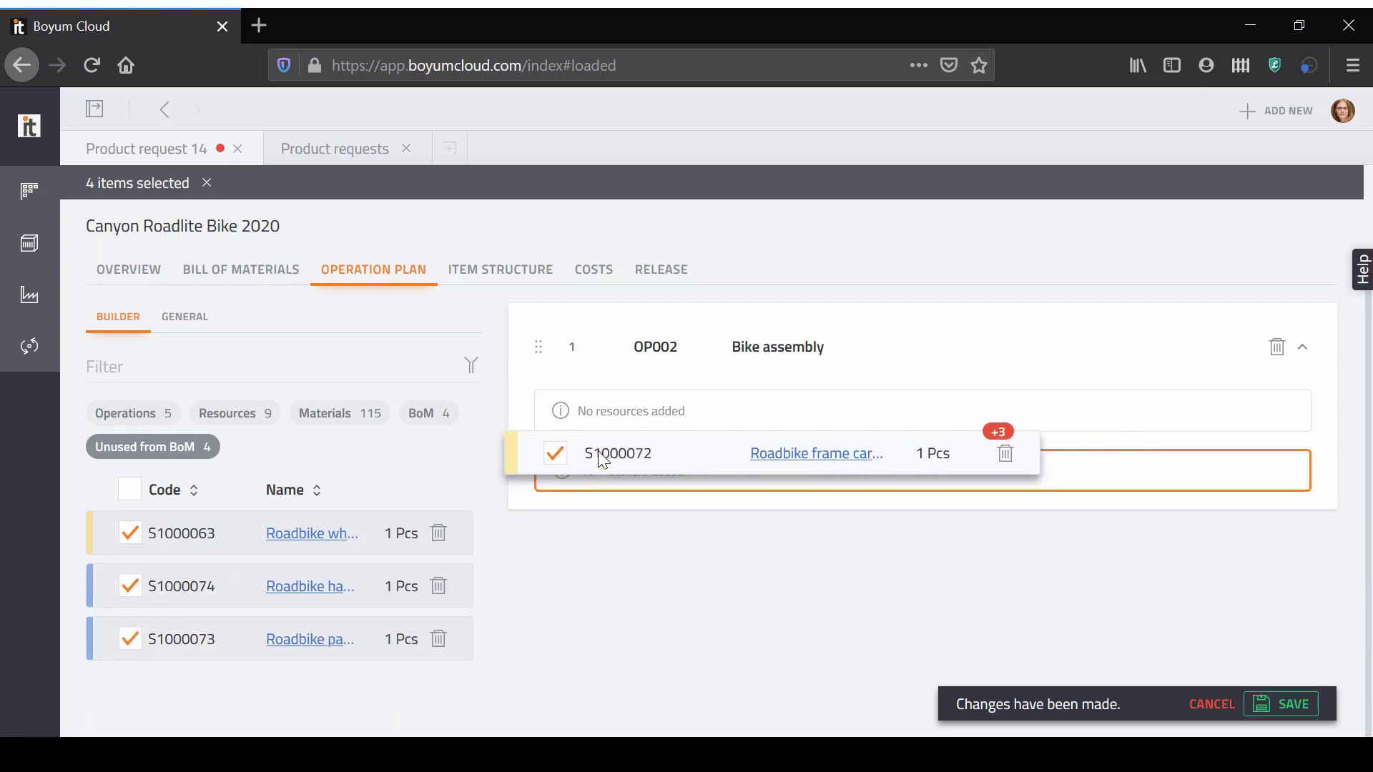
pyautogui.click(248, 415)
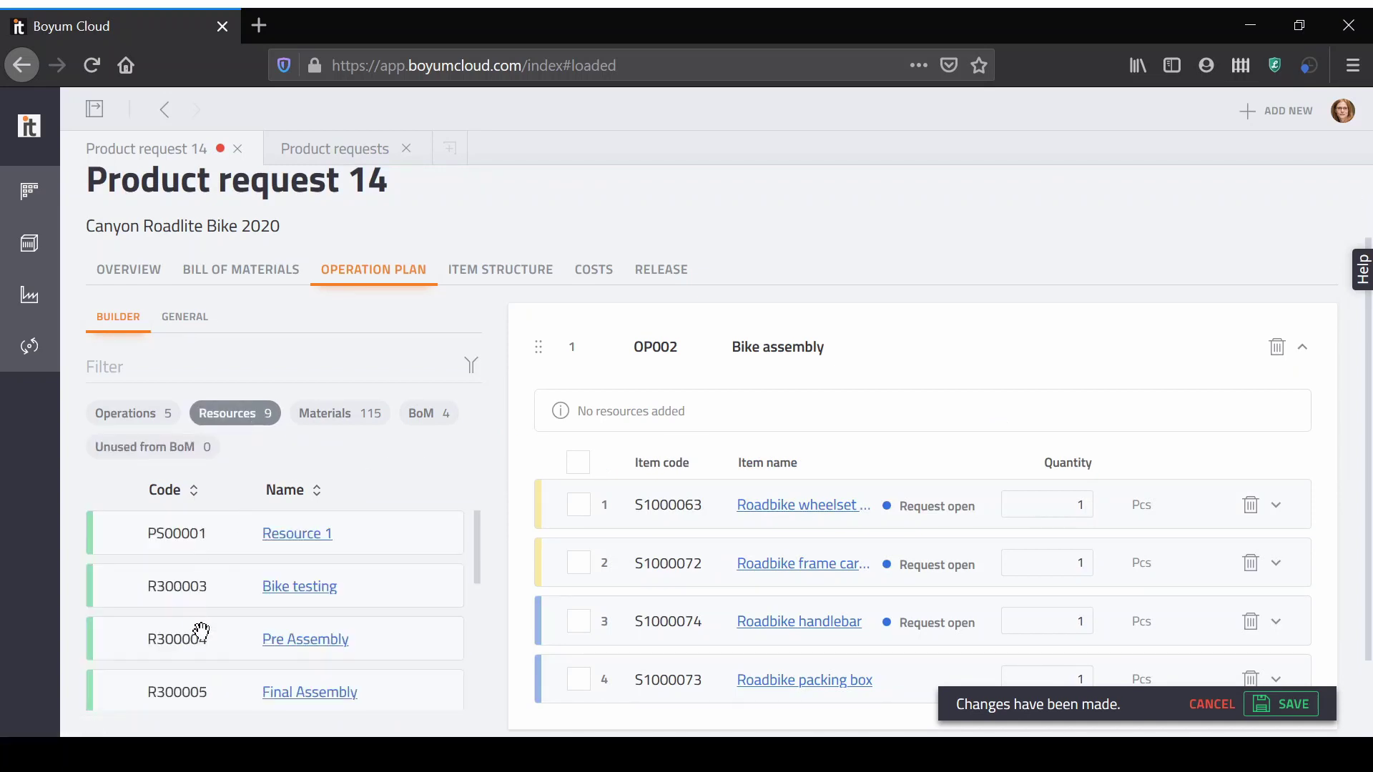
pyautogui.moveTo(196, 635); pyautogui.dragTo(708, 401)
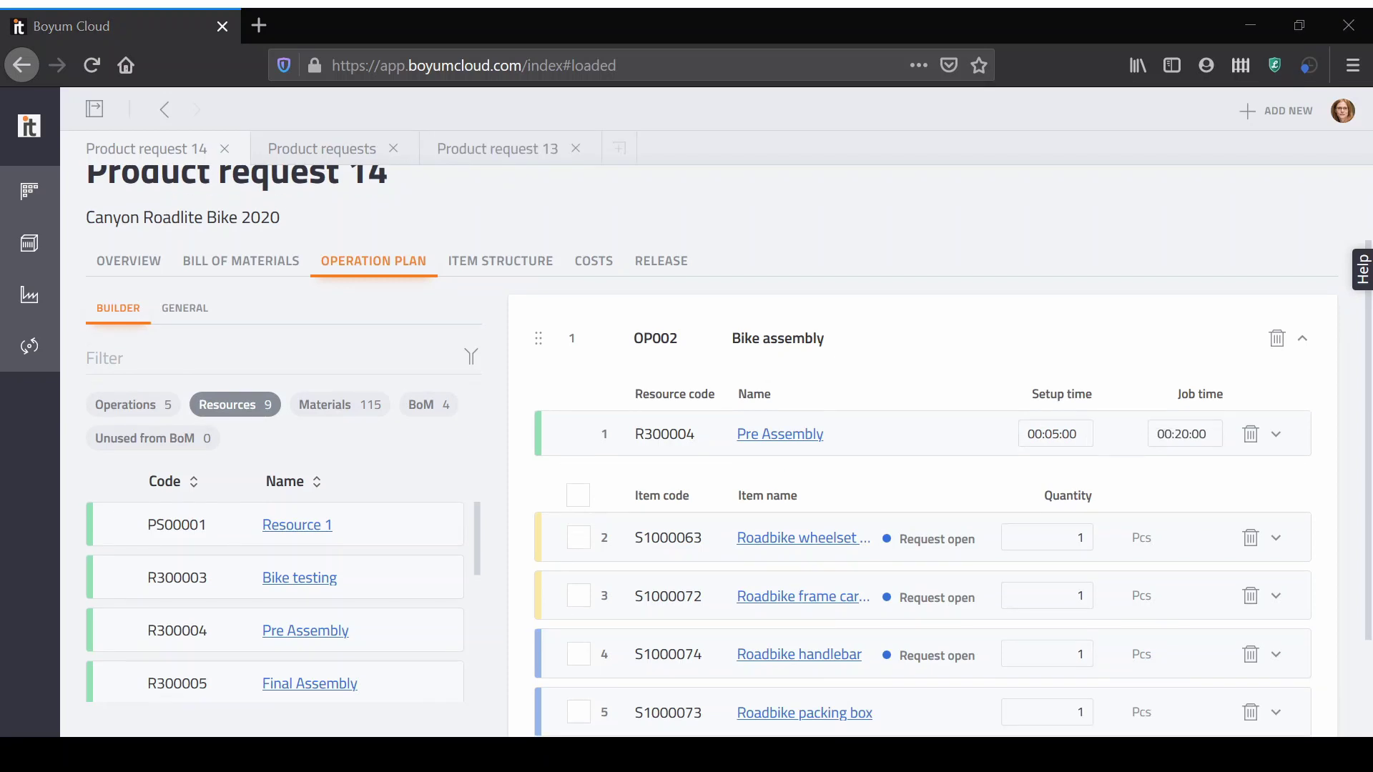
# View request 14's item structure and expand S1000063 to show its sub-components
pyautogui.click(494, 264)
pyautogui.scroll(-1, 490, 275)
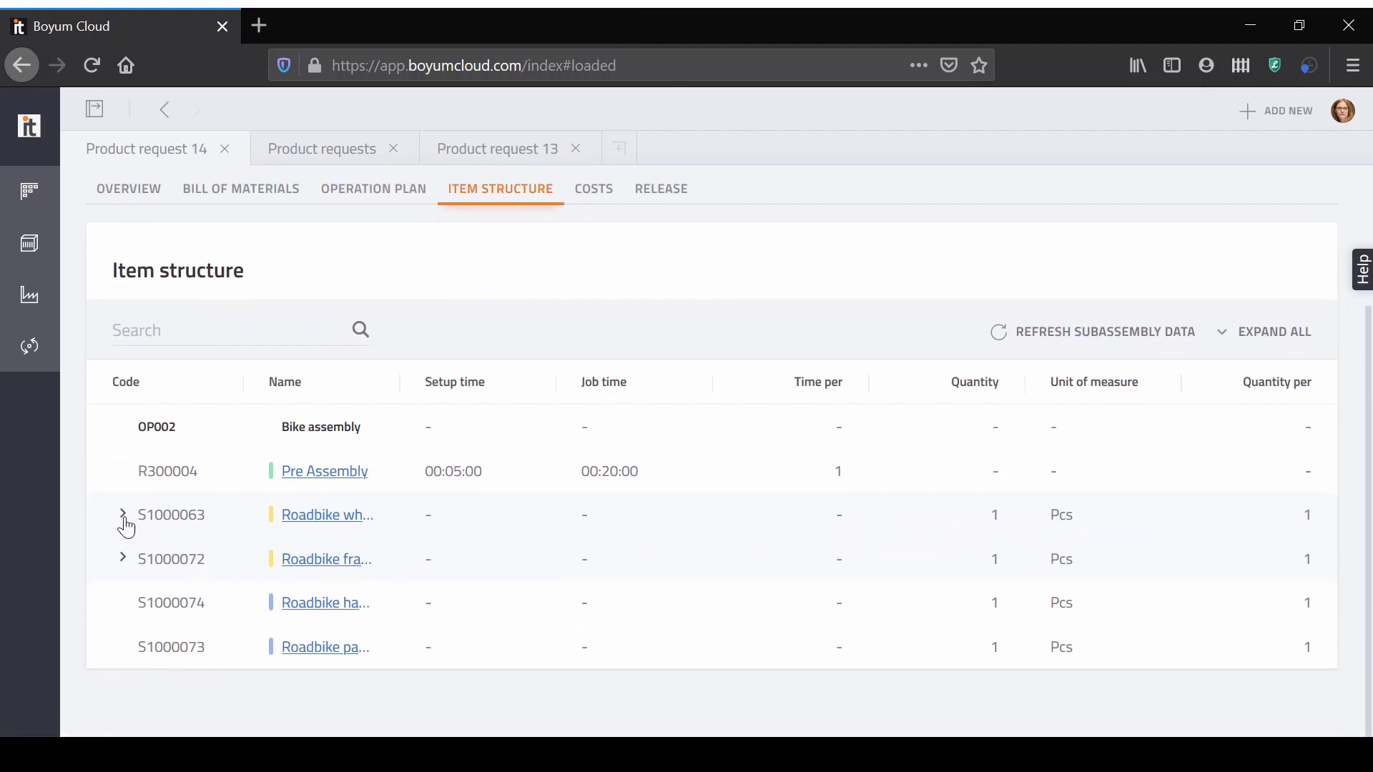
pyautogui.click(124, 515)
pyautogui.scroll(-2, 129, 537)
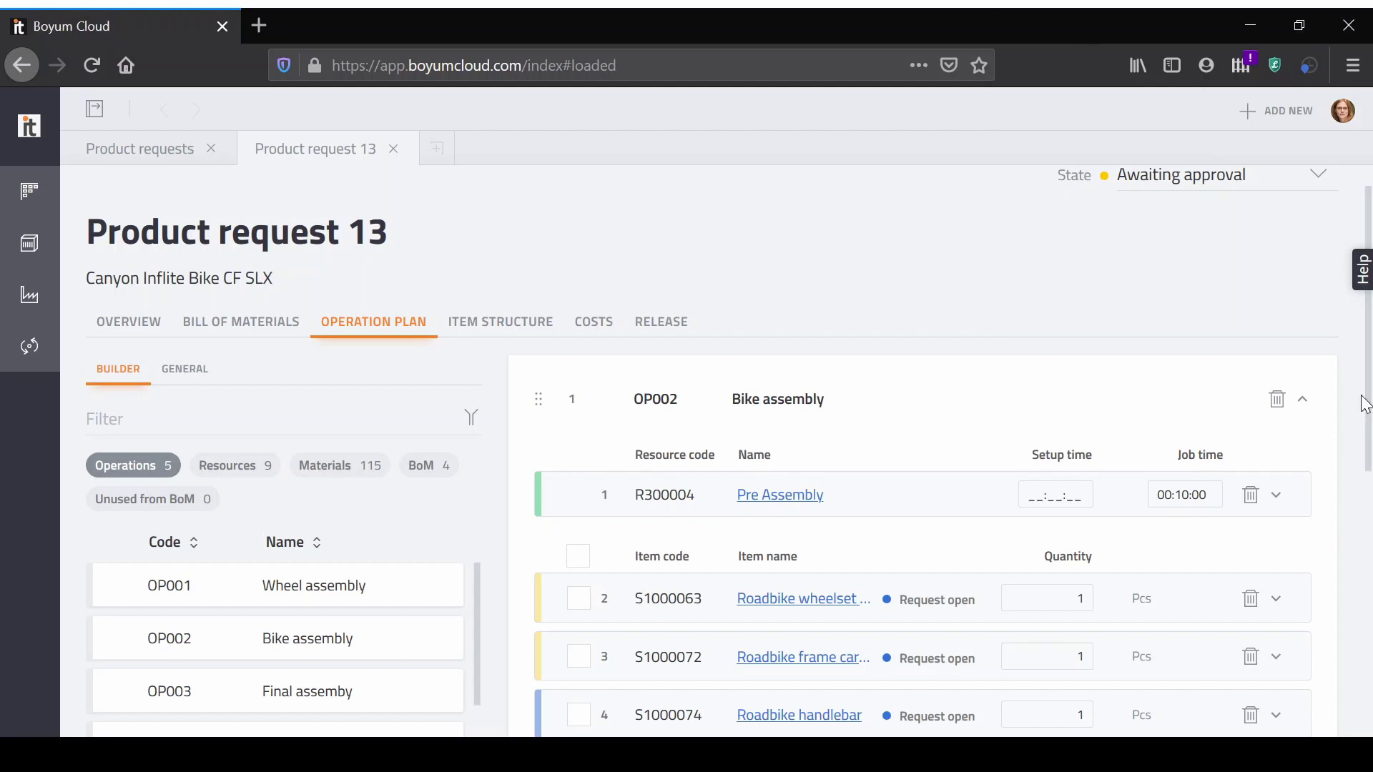
# Change Sales & admin. costs to 11% on request 13's Costs tab, giving a $862.93 cost of sale
pyautogui.click(610, 330)
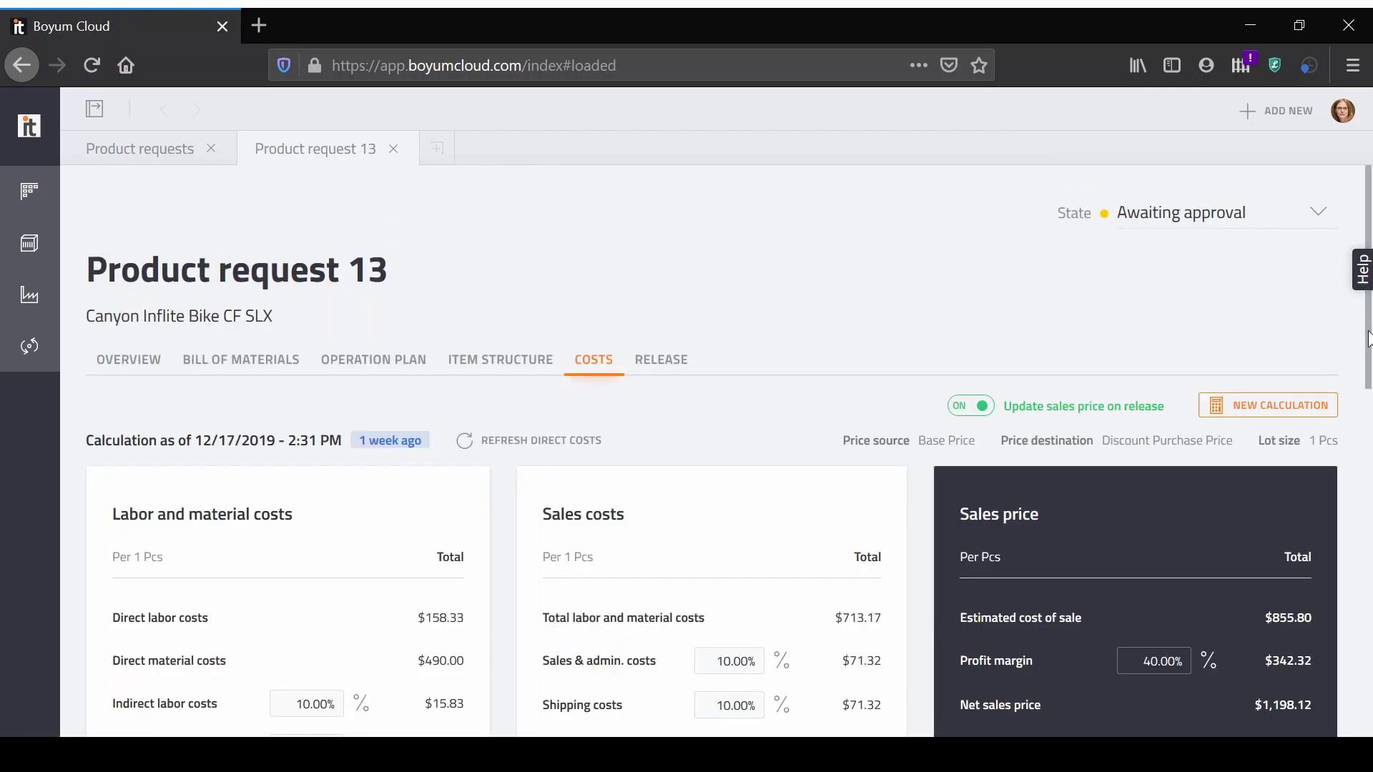
pyautogui.moveTo(1368, 340); pyautogui.dragTo(1367, 414)
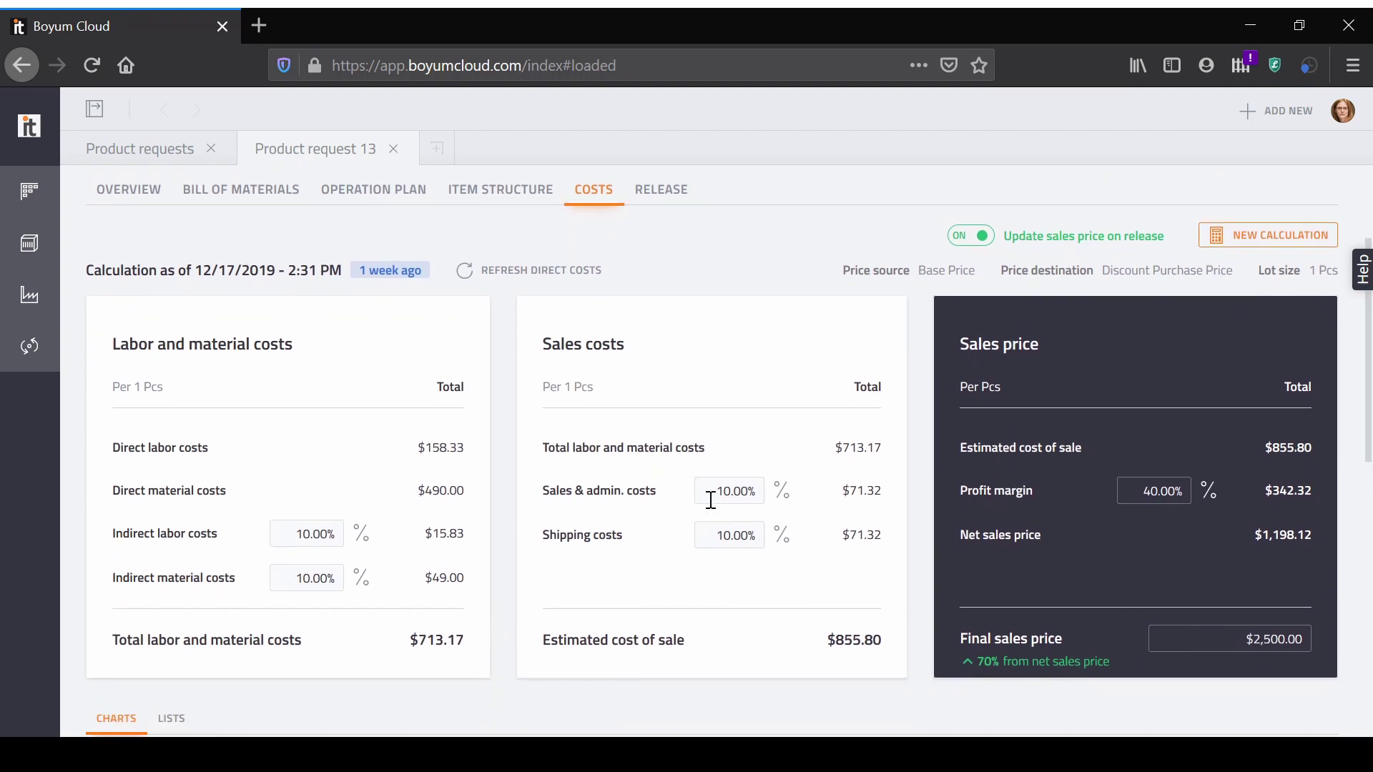
pyautogui.moveTo(719, 492); pyautogui.dragTo(729, 495)
pyautogui.write('11')
pyautogui.click(771, 326)
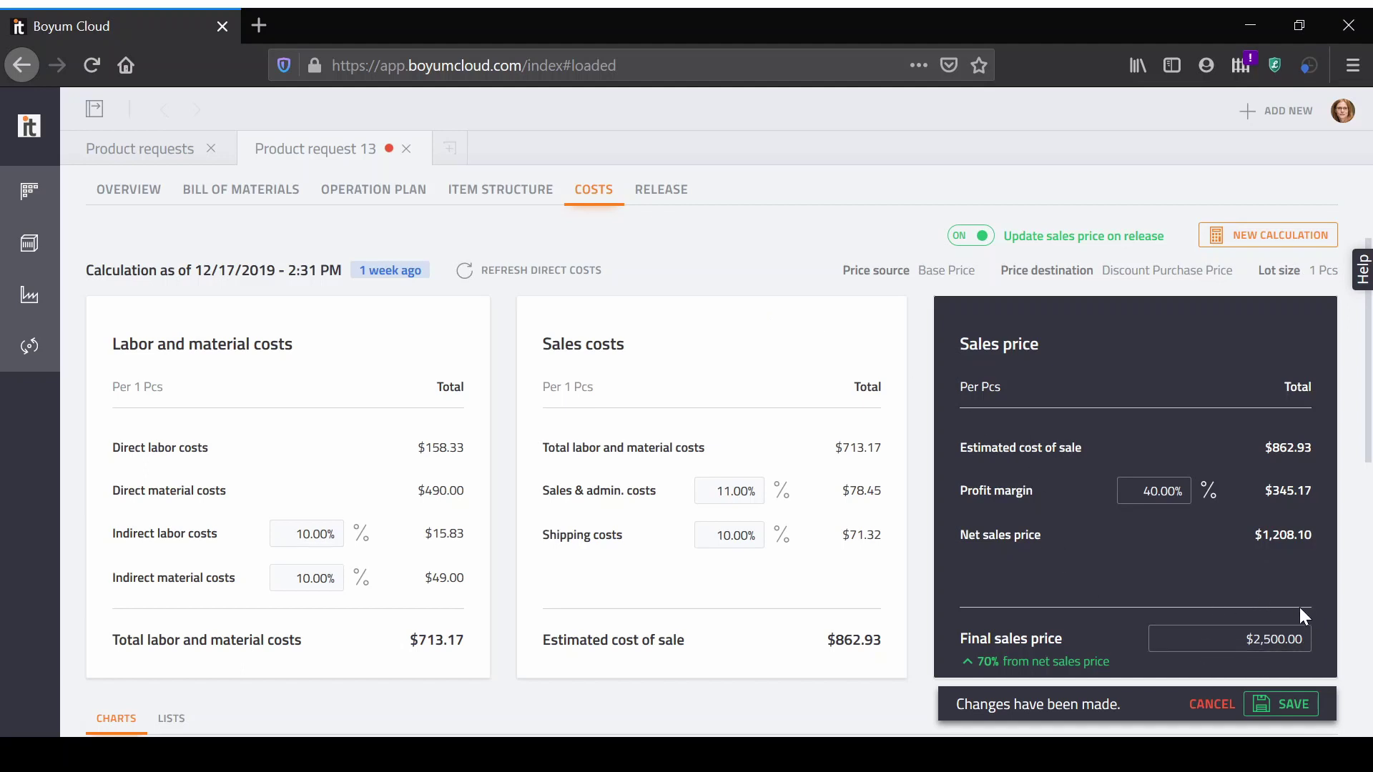
# Scroll through the cost charts, then switch the cost view to Lists
pyautogui.scroll(-2, 929, 523)
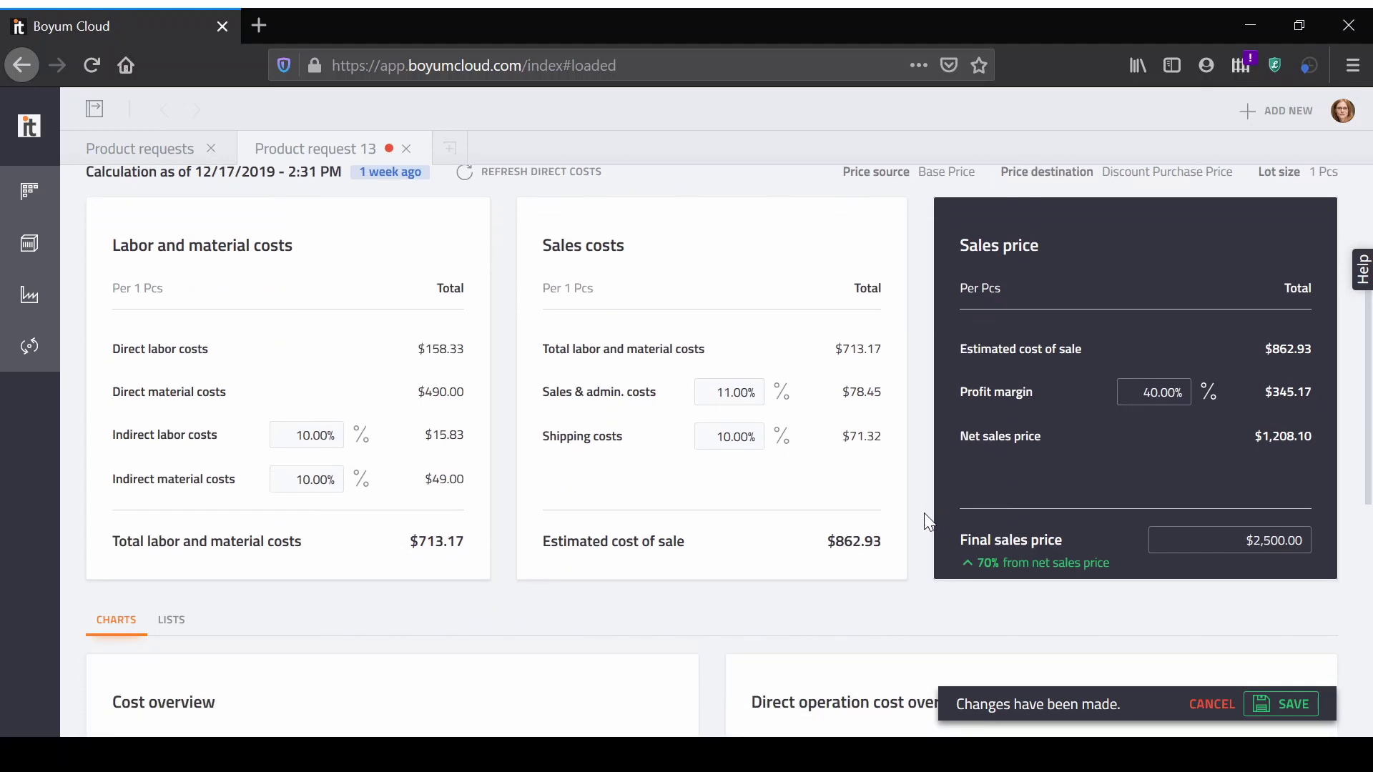
pyautogui.scroll(-5, 929, 522)
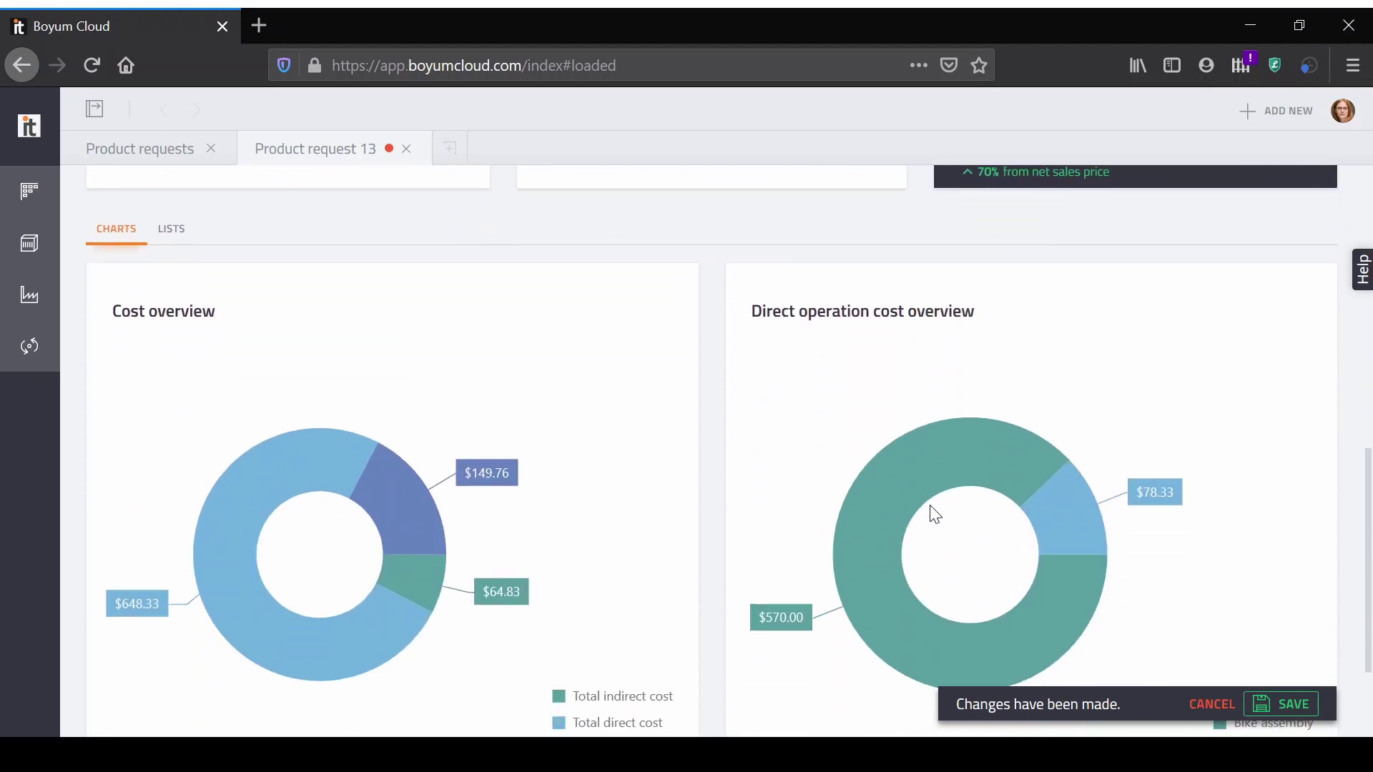
pyautogui.moveTo(1368, 509); pyautogui.dragTo(1368, 524)
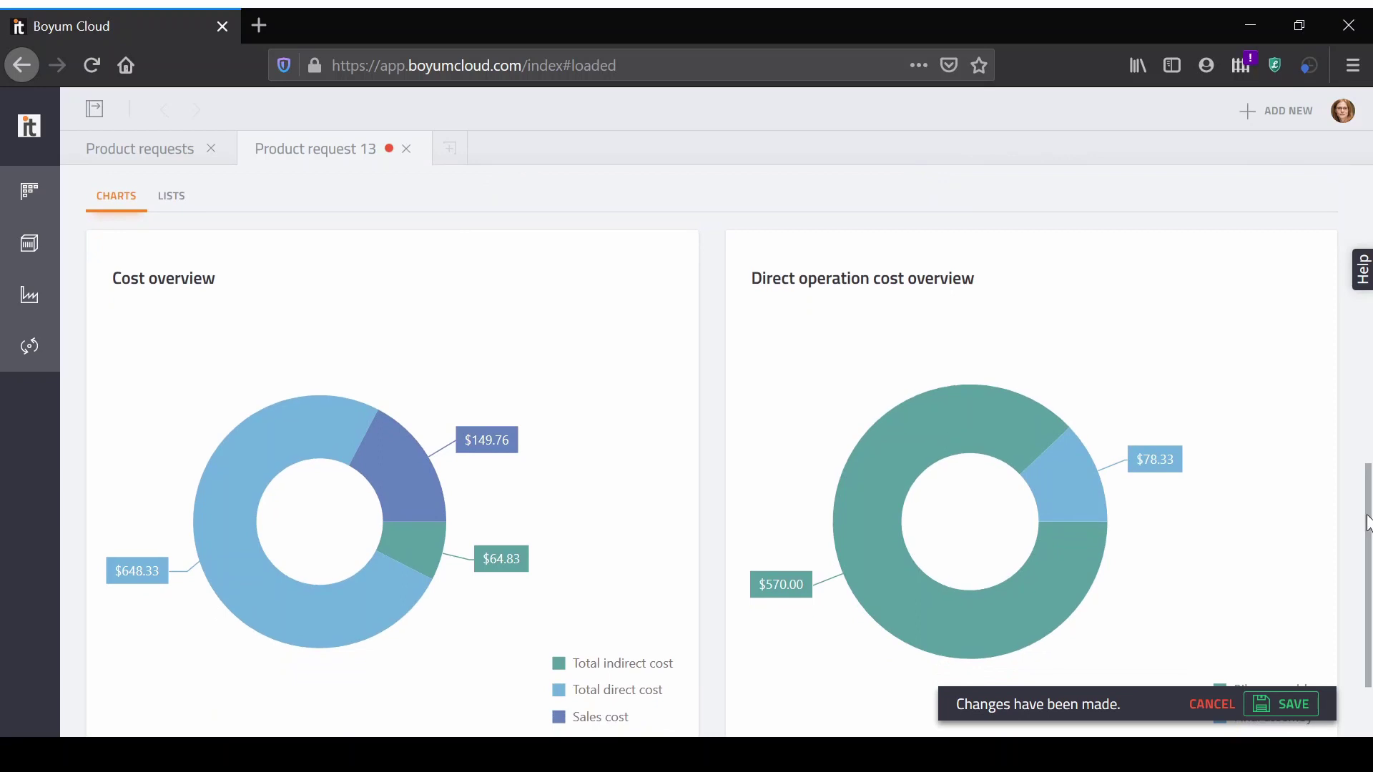
pyautogui.click(172, 207)
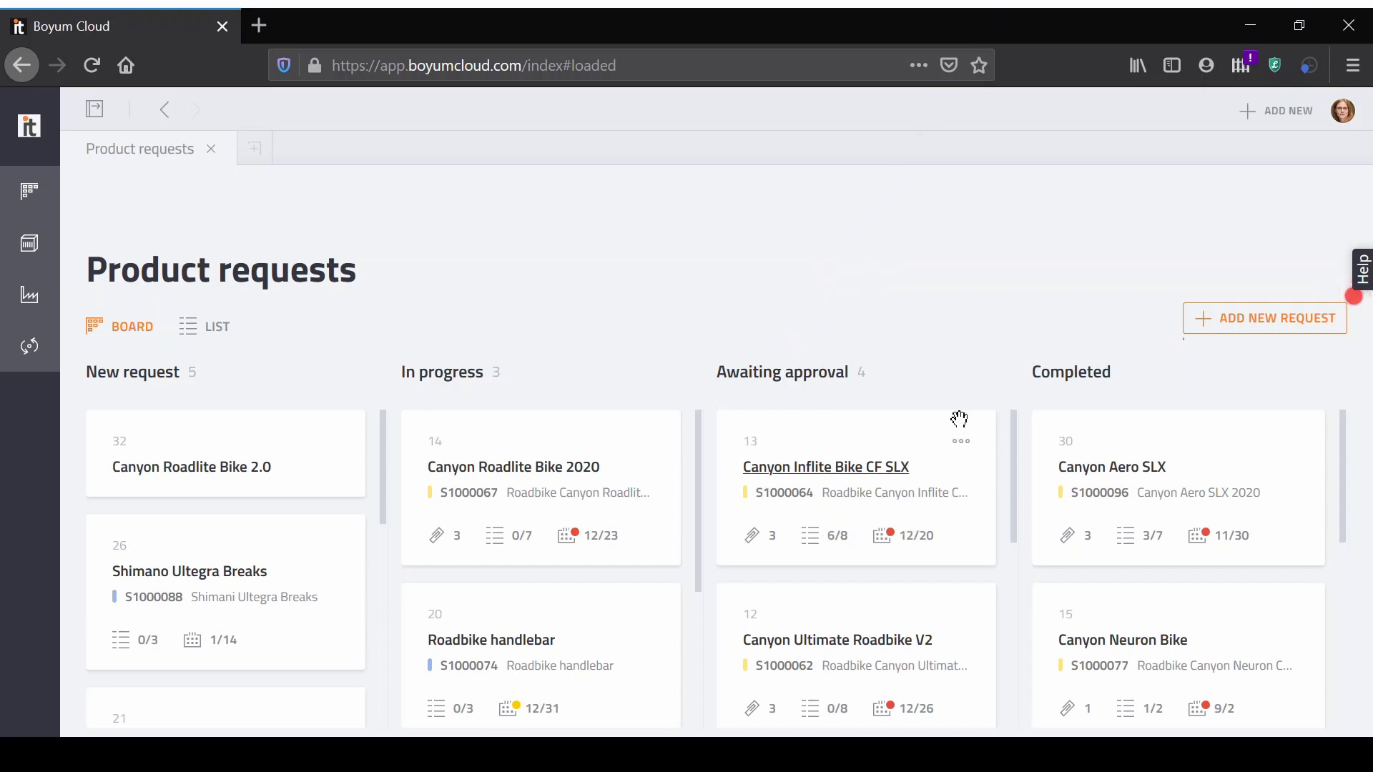
# Open the Canyon Inflite Bike CF SLX request and look through its overview, Bill of Materials and Operation Plan
pyautogui.click(787, 470)
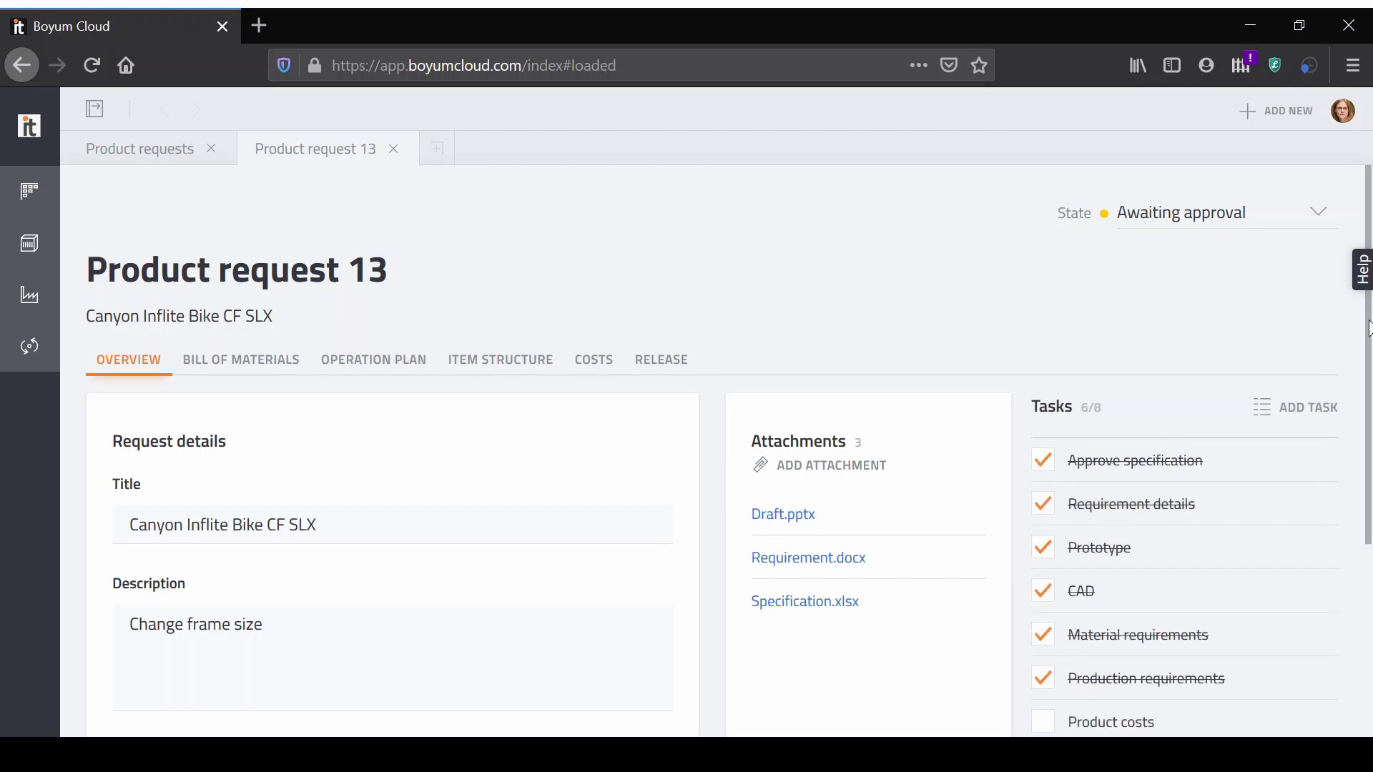
pyautogui.moveTo(1369, 329); pyautogui.dragTo(1370, 409)
pyautogui.scroll(1, 1369, 409)
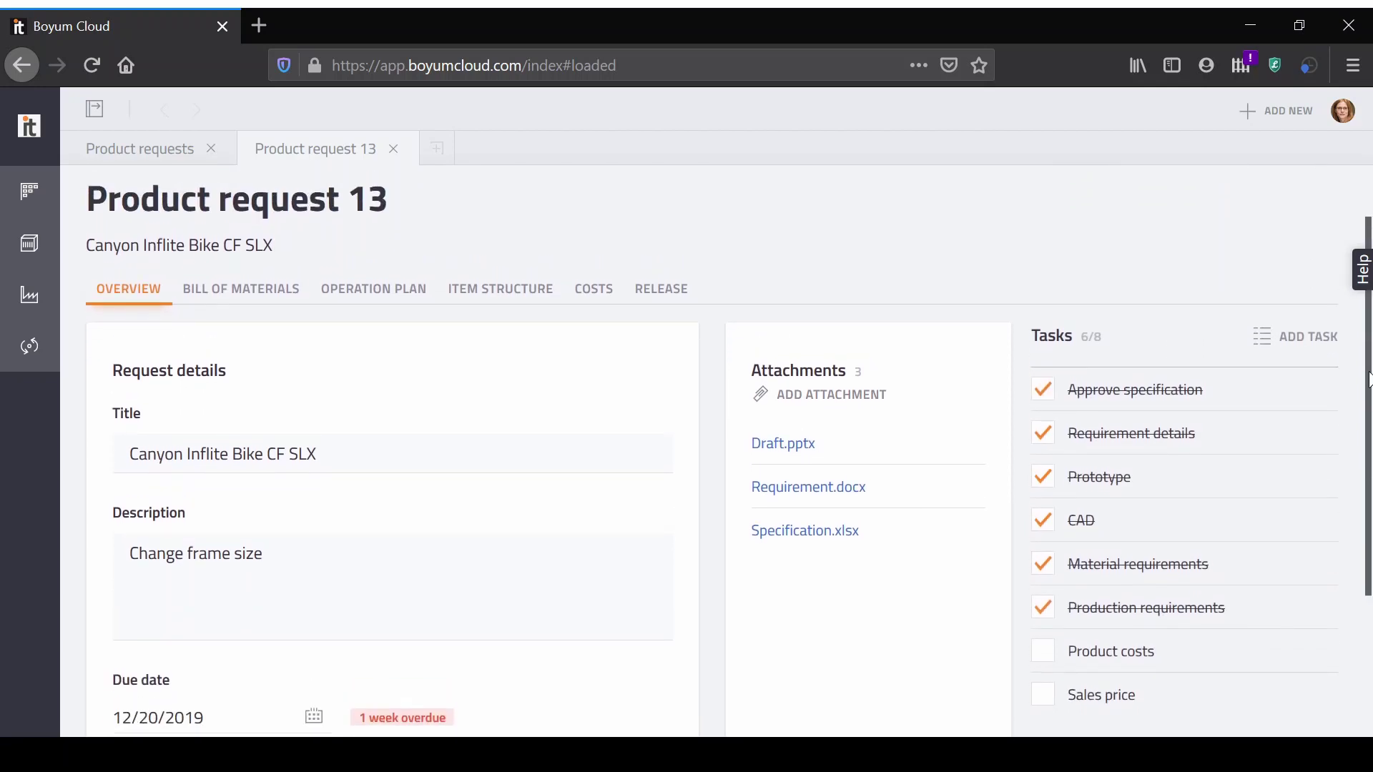
pyautogui.click(248, 289)
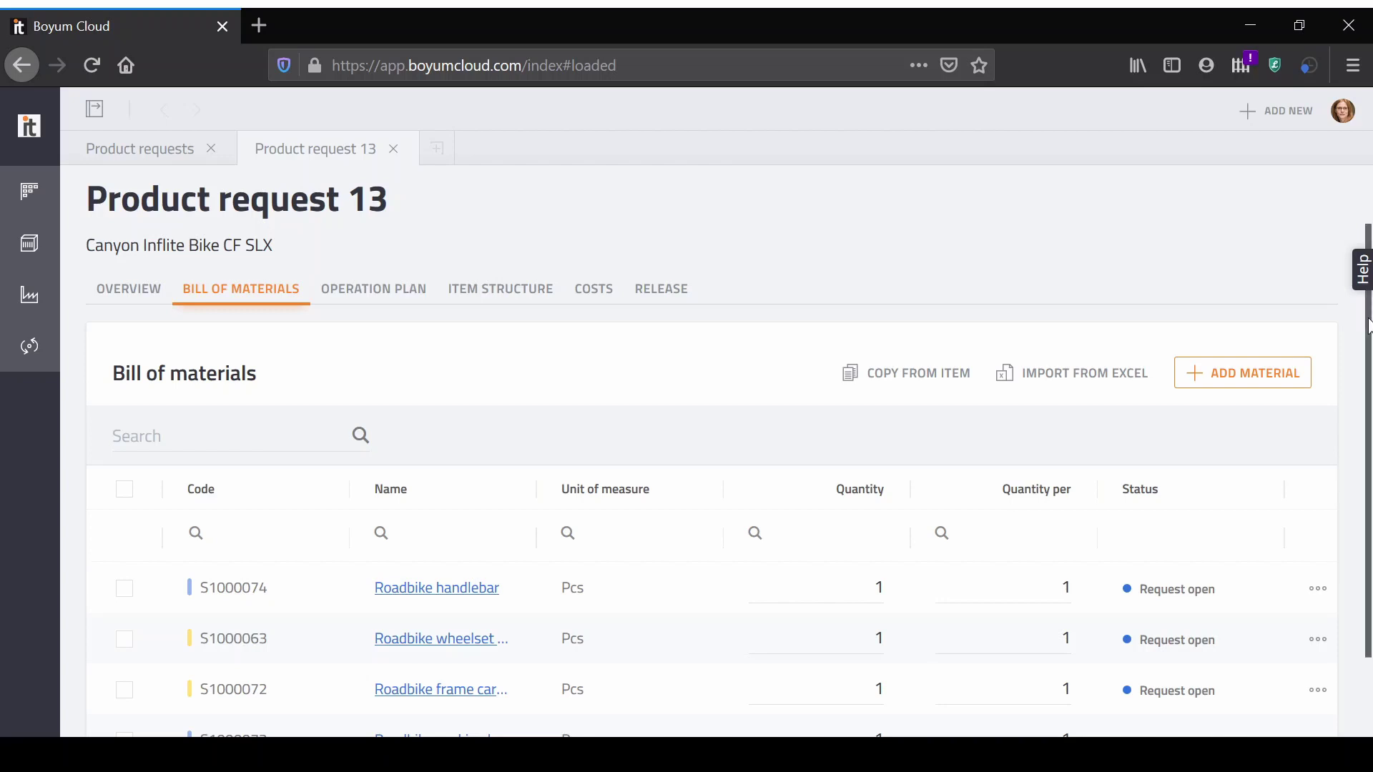
pyautogui.moveTo(1368, 325); pyautogui.dragTo(1369, 410)
pyautogui.scroll(1, 1368, 408)
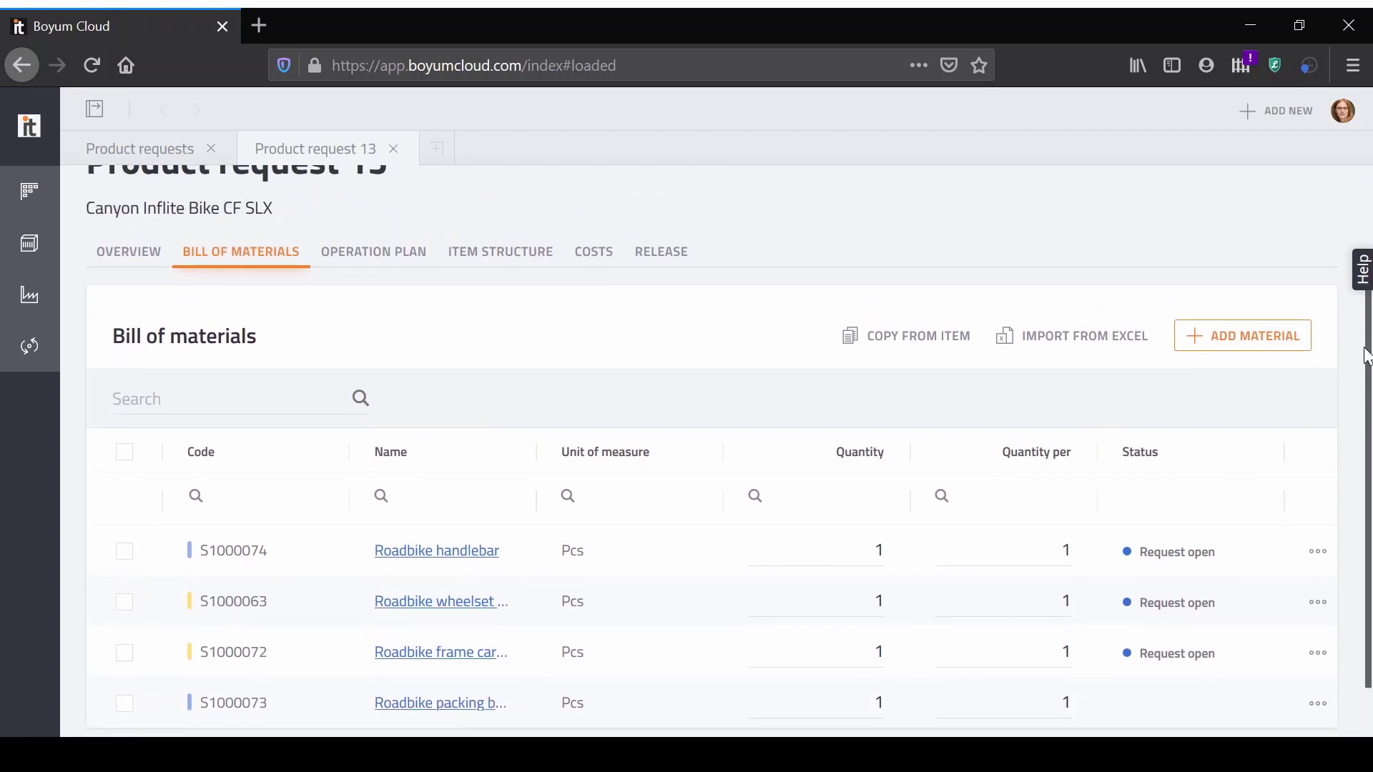
pyautogui.click(405, 255)
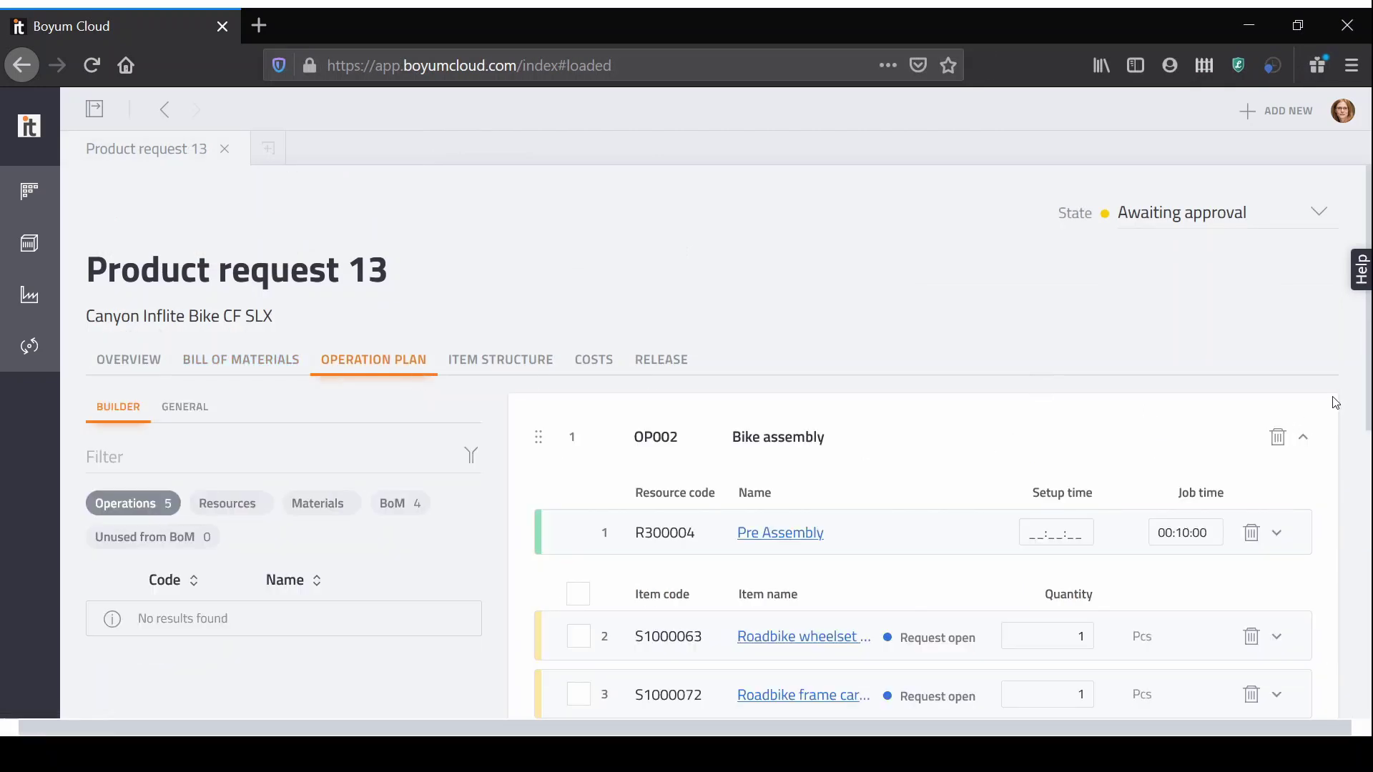
# Show Product request 13's costs: 10.00% sales & admin. costs, $855.80 estimated cost of sale
pyautogui.moveTo(1366, 386)
pyautogui.mouseDown()
pyautogui.moveTo(1356, 665)
pyautogui.moveTo(1358, 379)
pyautogui.mouseUp()
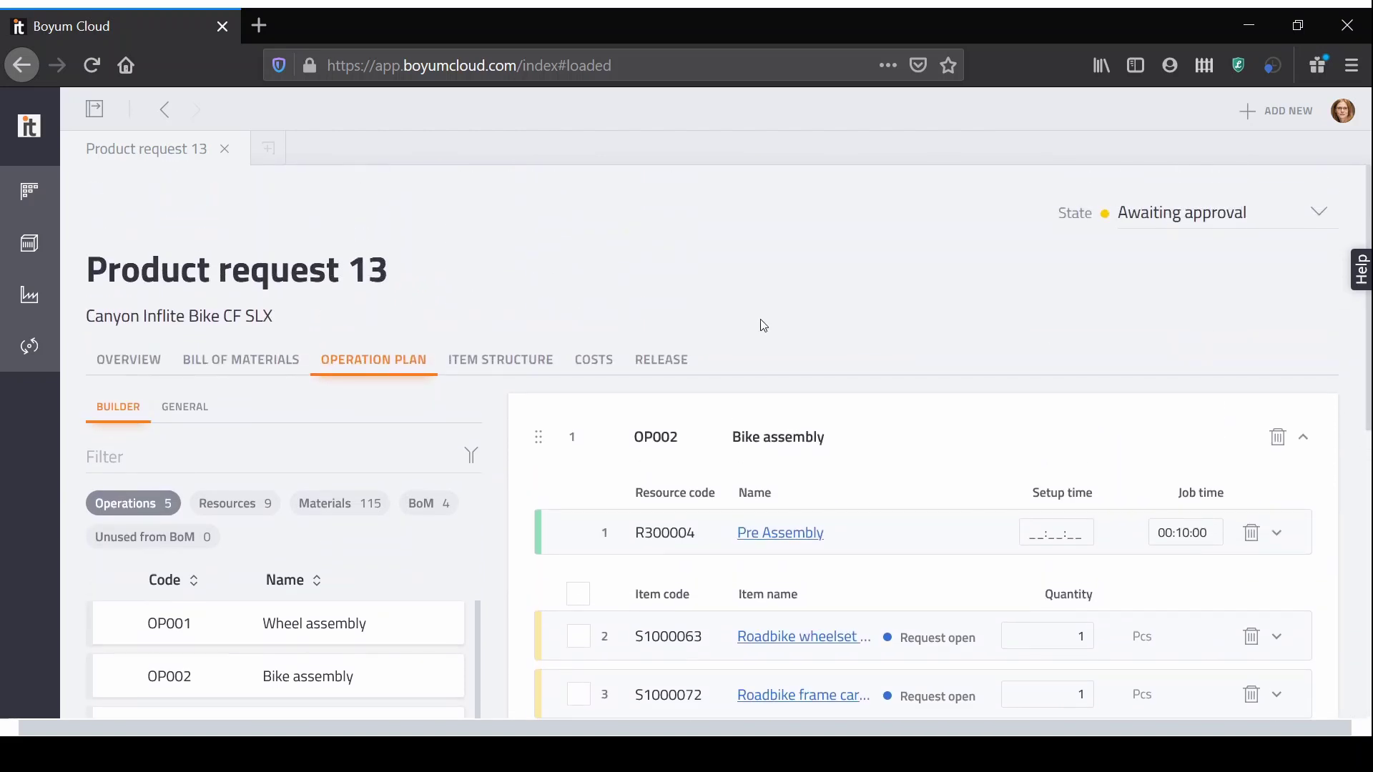
pyautogui.click(605, 360)
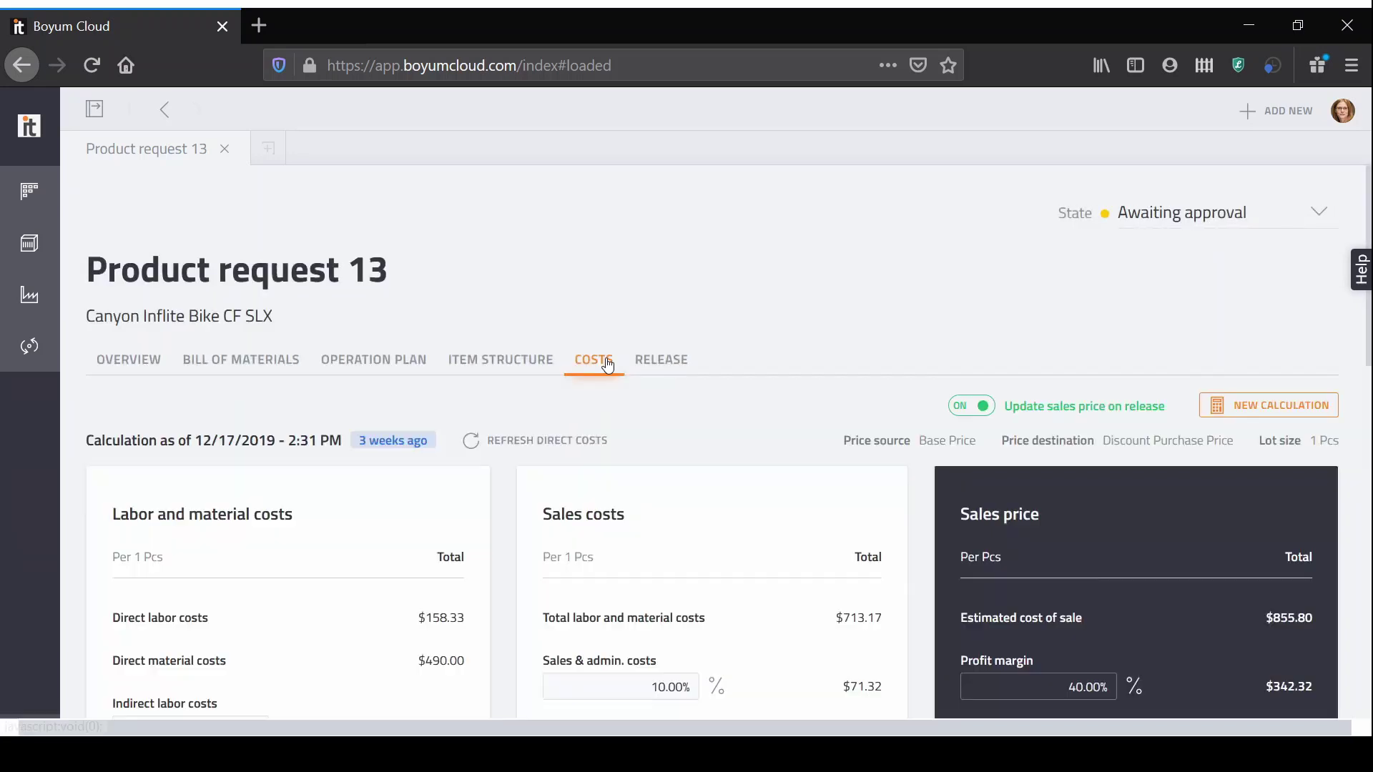
# Release product S1000064 from Product request 13 to the ERP
pyautogui.click(660, 365)
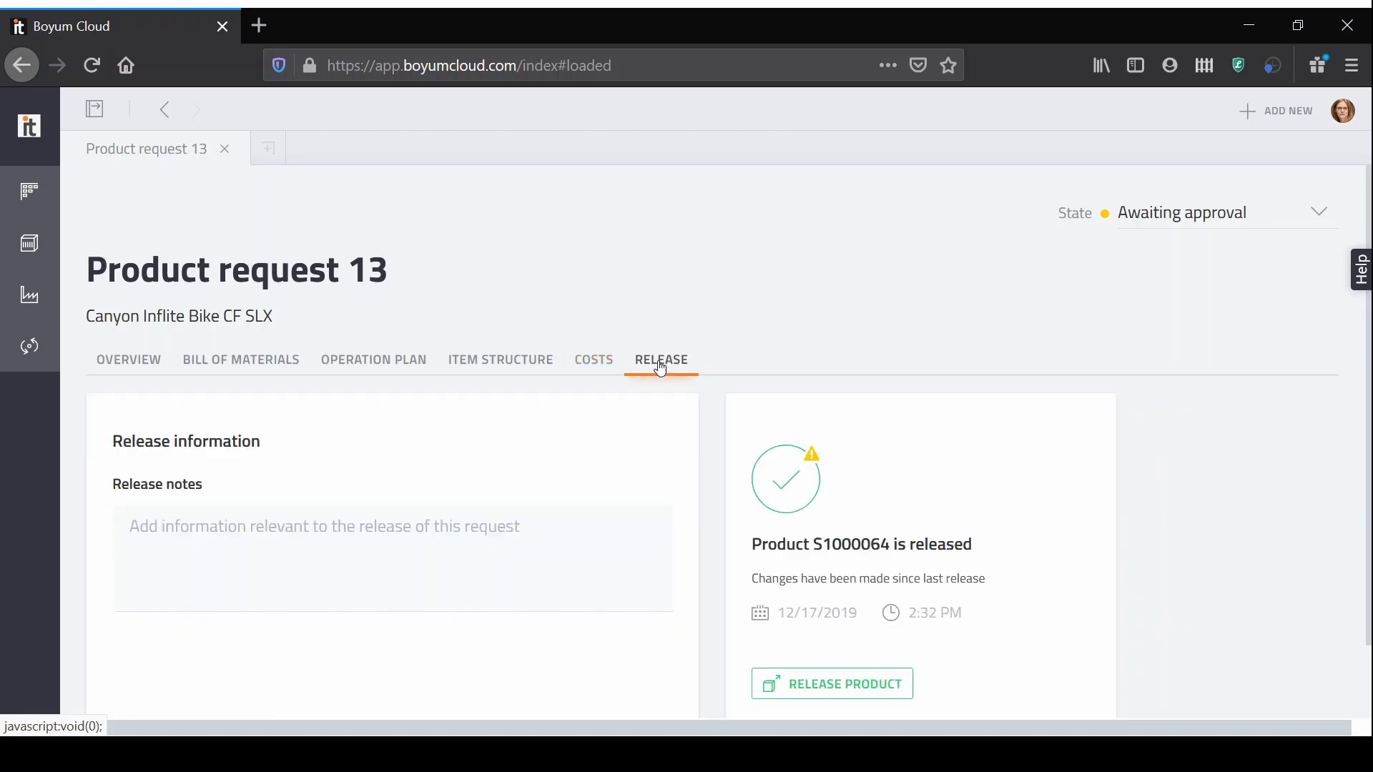
pyautogui.click(829, 678)
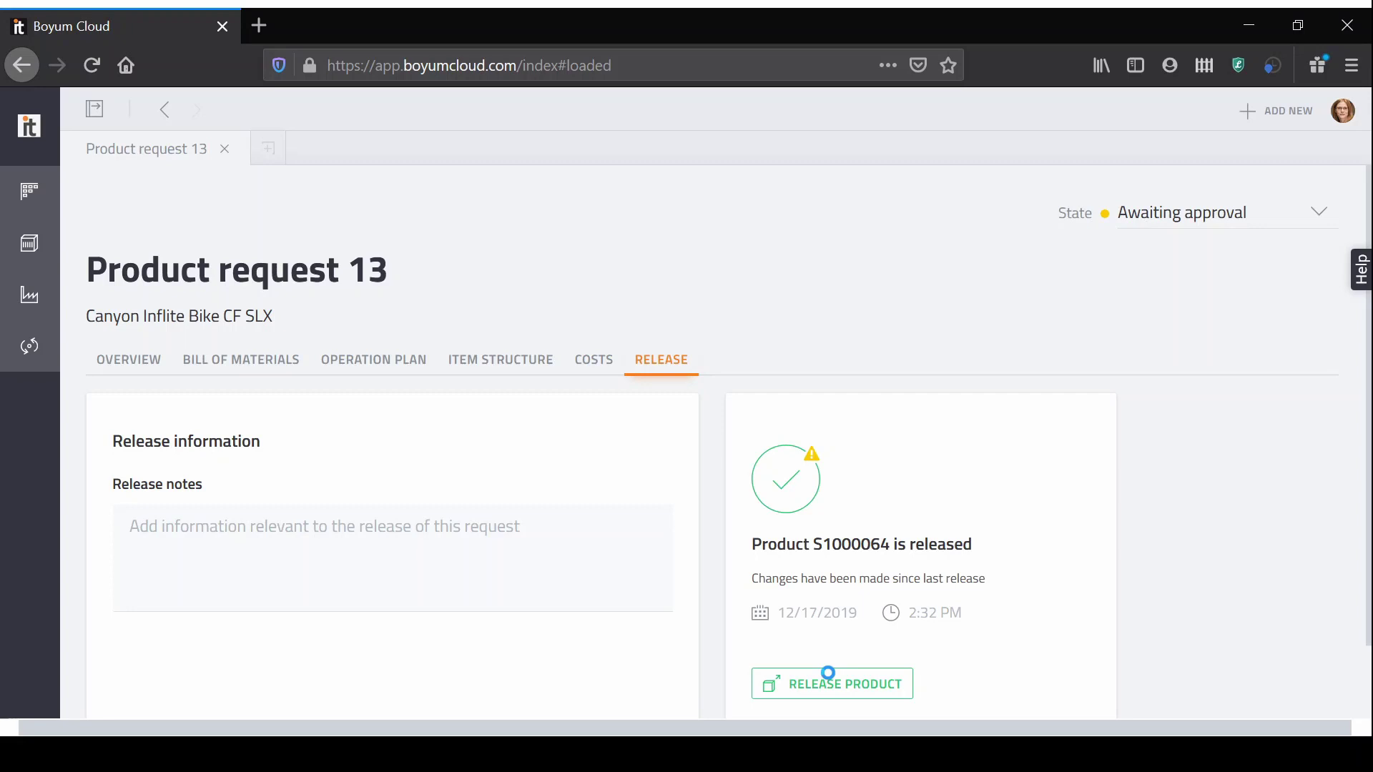